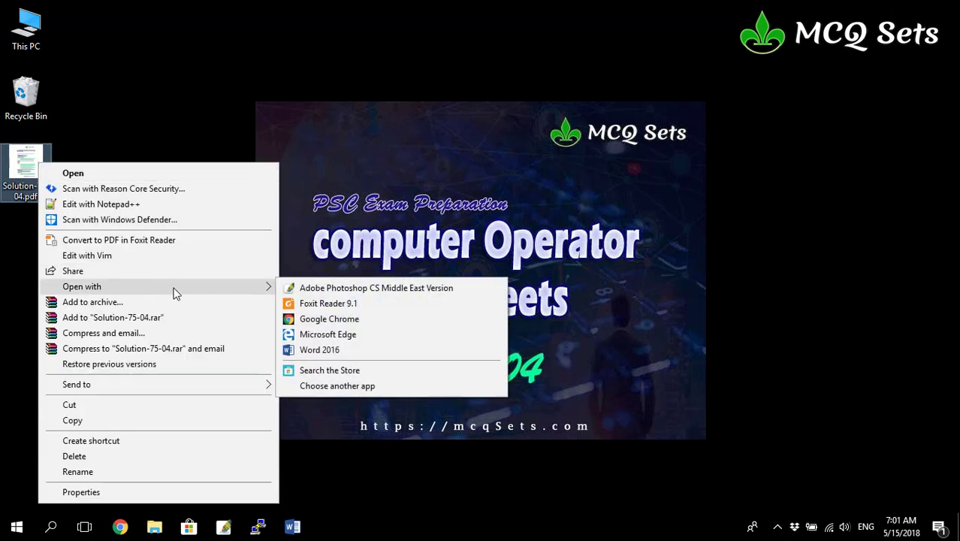
# Open Solution-75-04.pdf in Foxit Reader and look through its questions, marked answers and explanations
pyautogui.click(321, 304)
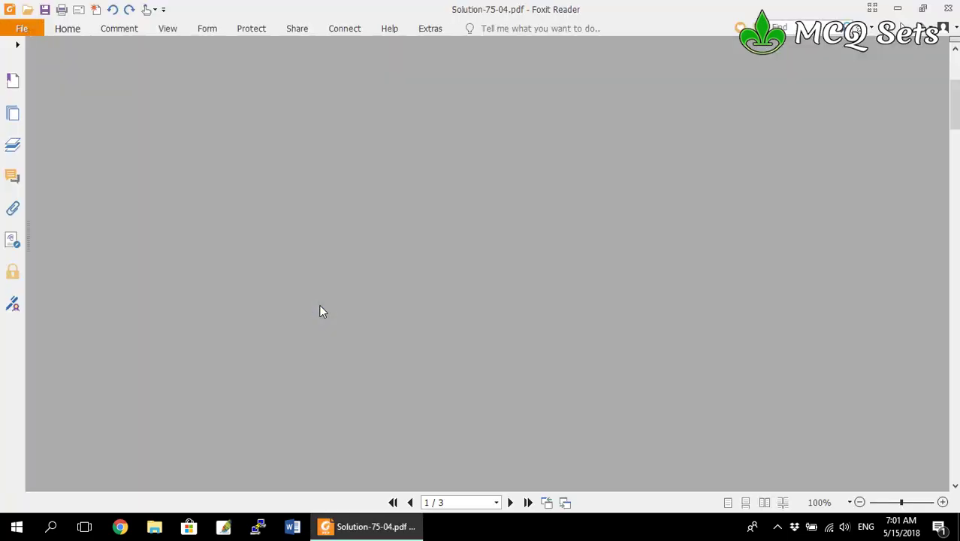
pyautogui.scroll(3, 322, 311)
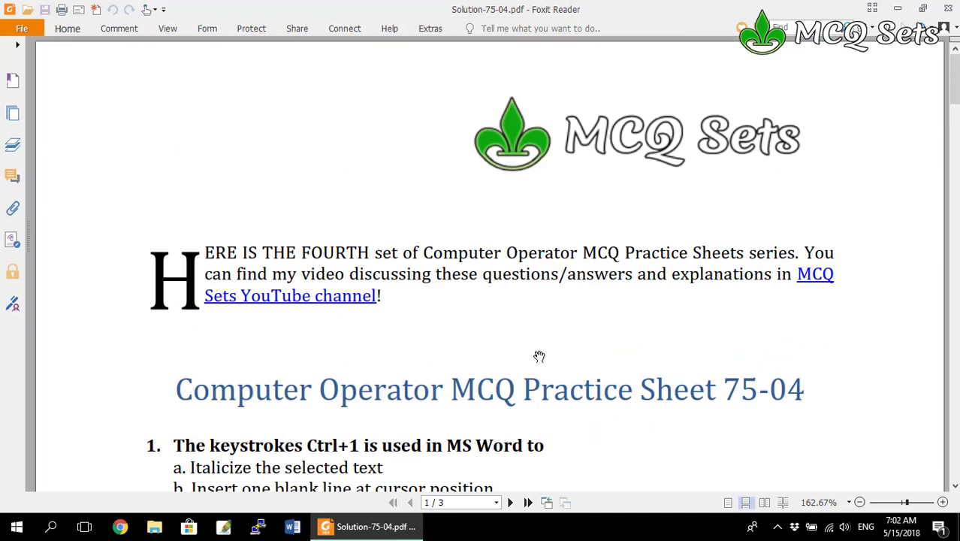
pyautogui.scroll(-3, 539, 357)
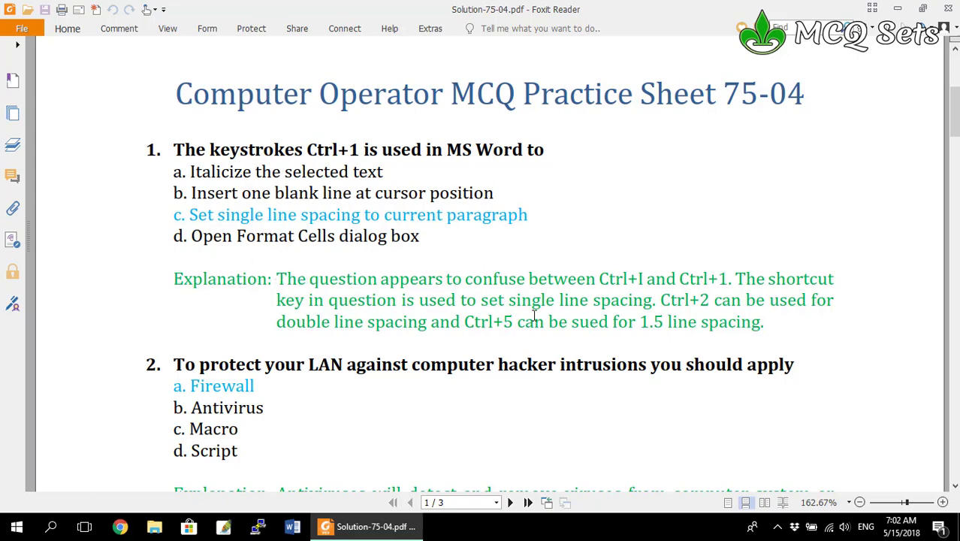
pyautogui.scroll(-10, 534, 316)
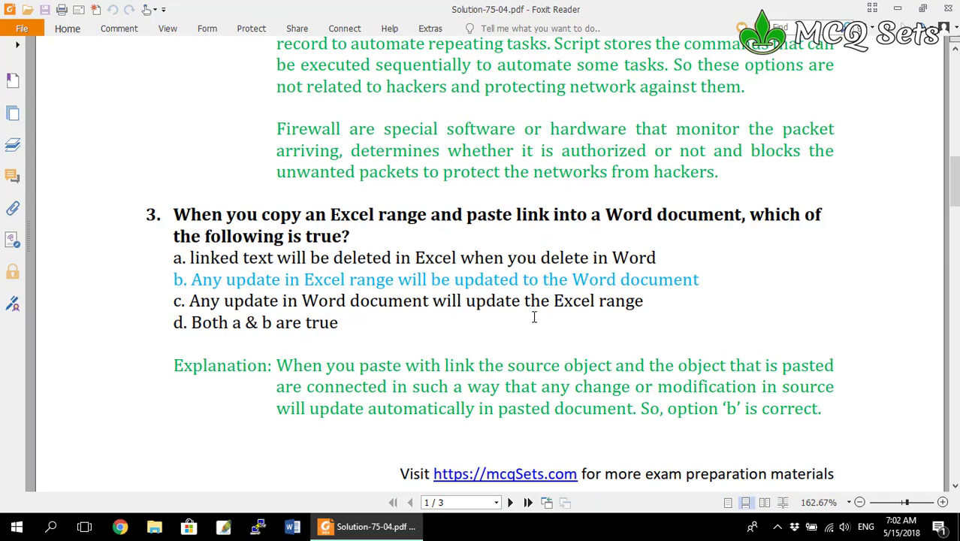
pyautogui.scroll(-15, 534, 318)
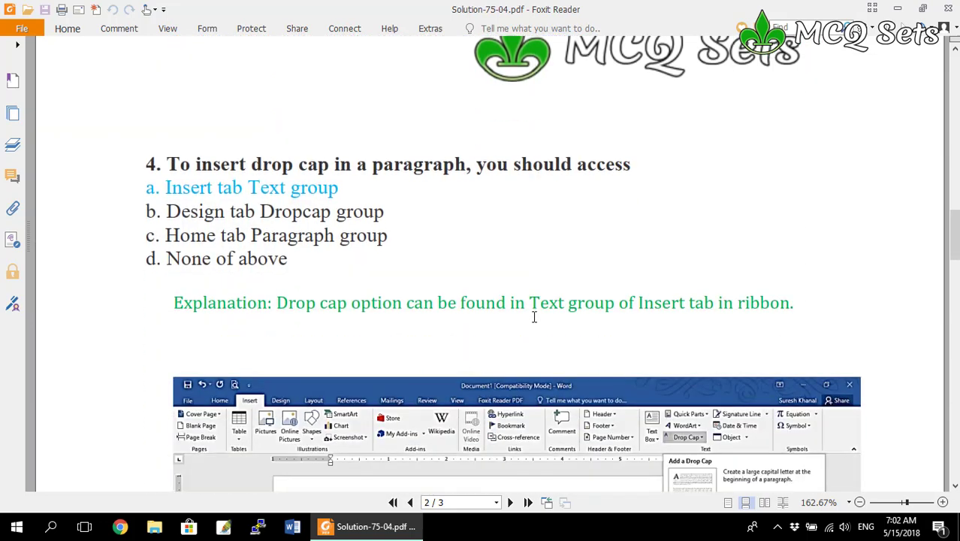
pyautogui.scroll(-13, 534, 317)
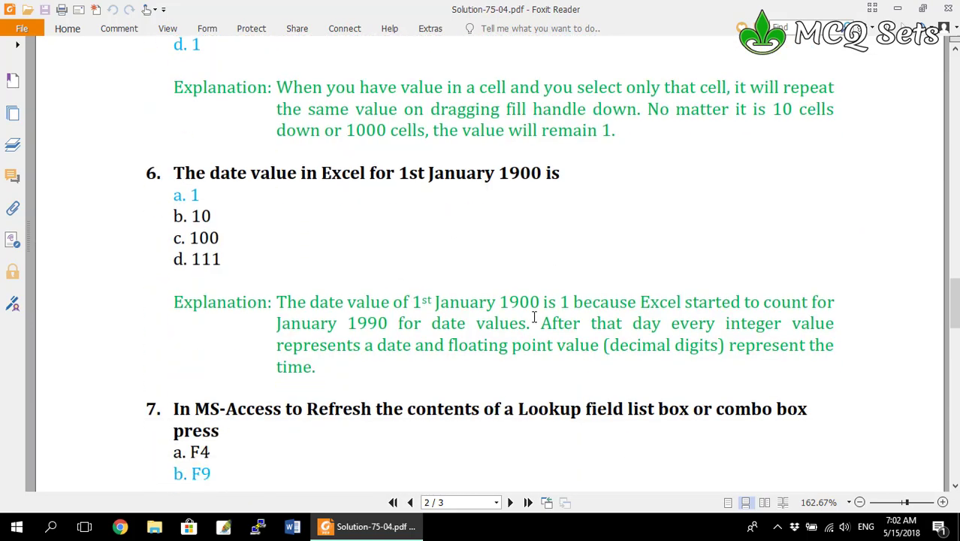
pyautogui.scroll(-12, 534, 317)
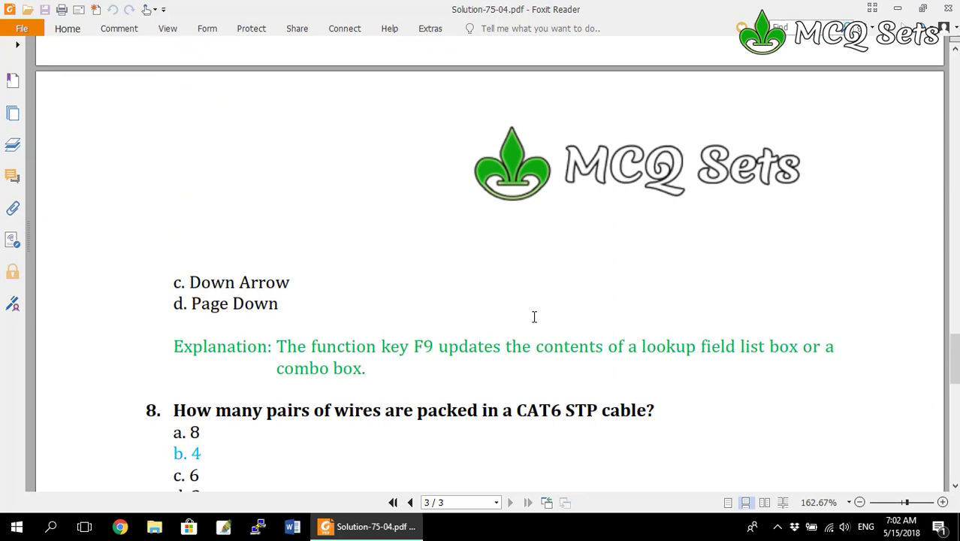
pyautogui.scroll(-9, 534, 317)
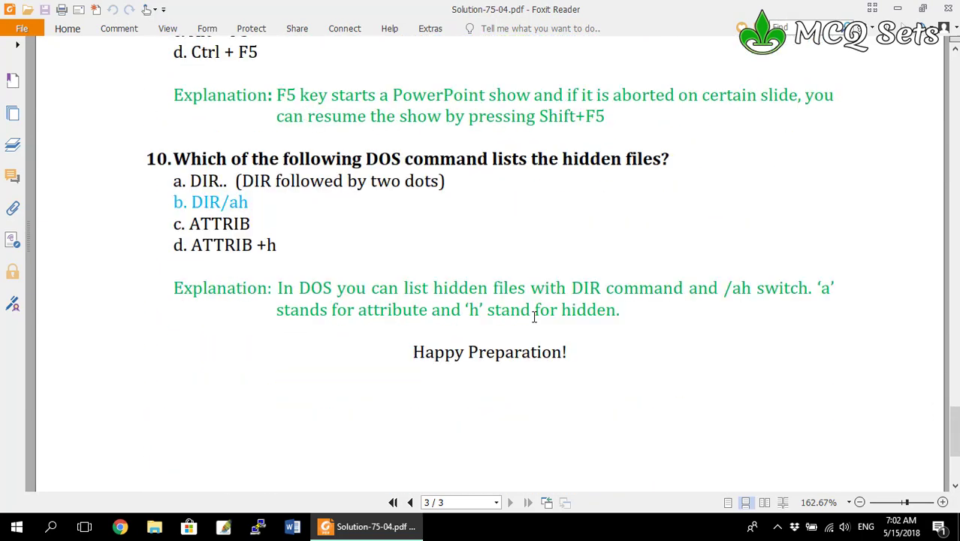
pyautogui.scroll(20, 534, 317)
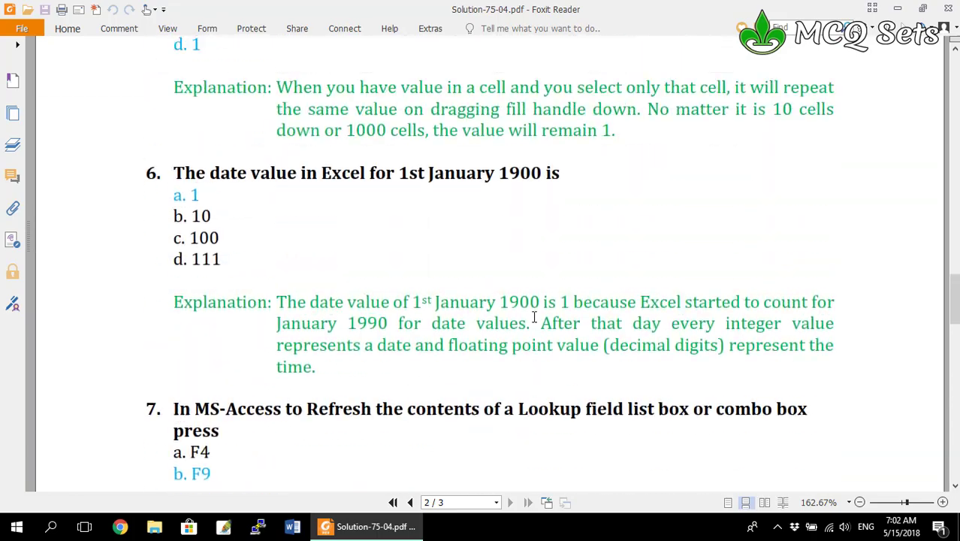
pyautogui.scroll(20, 534, 317)
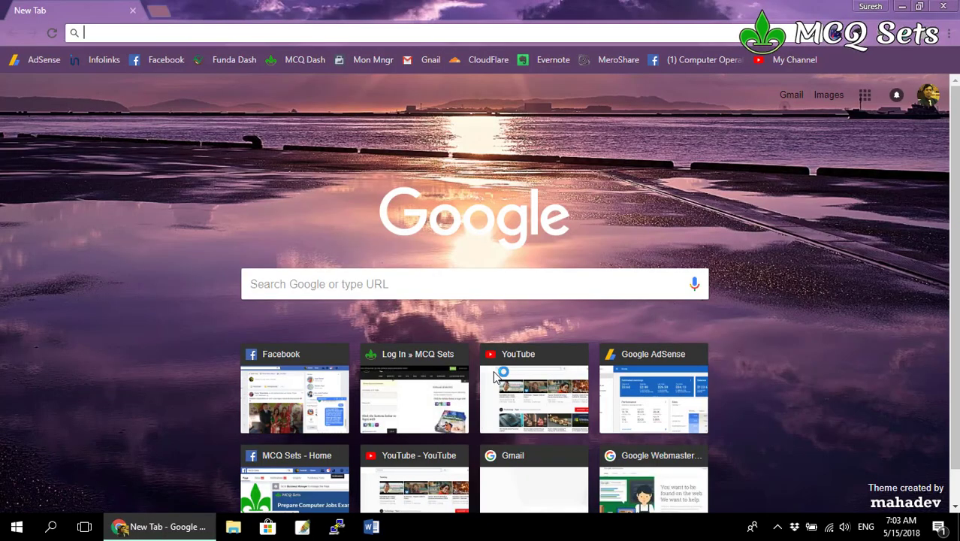
# Switch to Chrome and load the page mcqsets.com/blog
pyautogui.write('y')
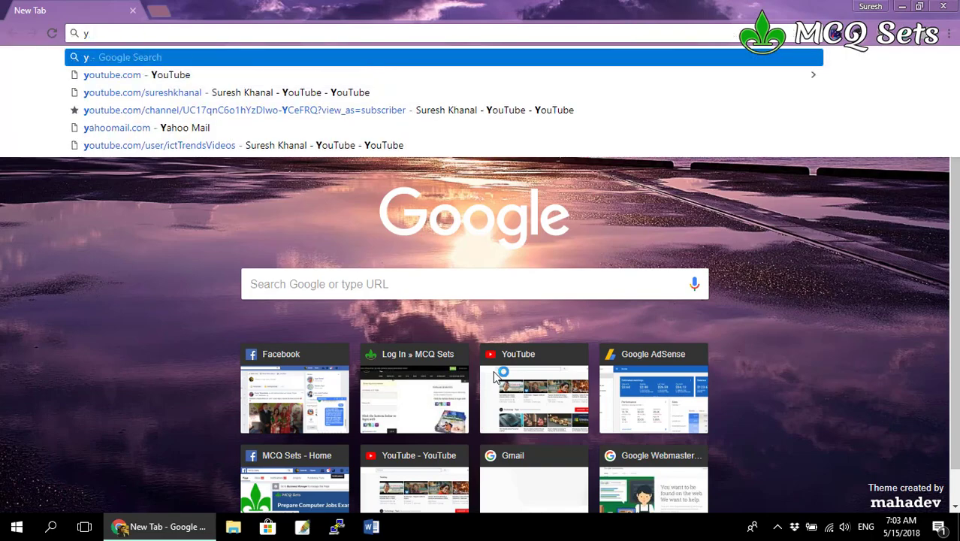
pyautogui.write('mc')
pyautogui.press('BackSpace')
pyautogui.press('BackSpace')
pyautogui.press('BackSpace')
pyautogui.write('mcq')
pyautogui.write('sets.com')
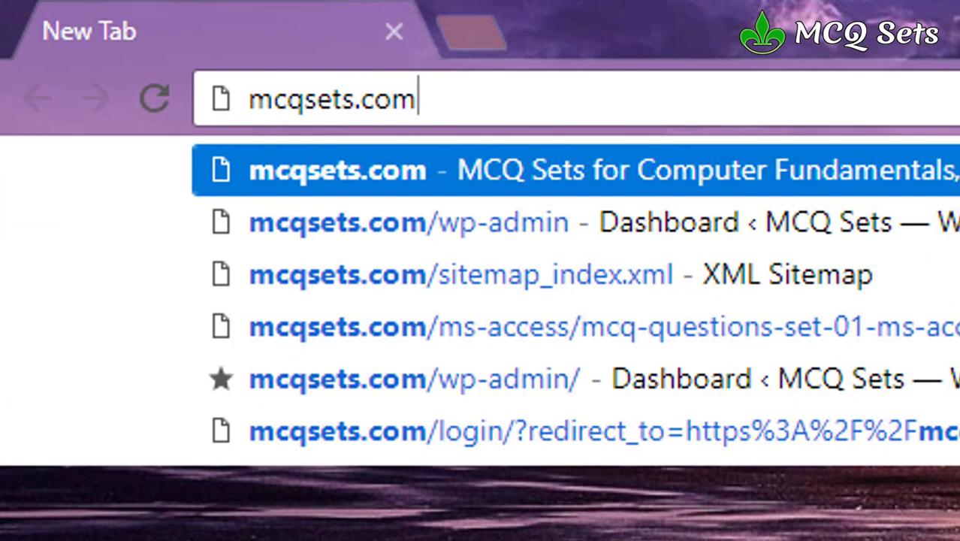
pyautogui.write('/b')
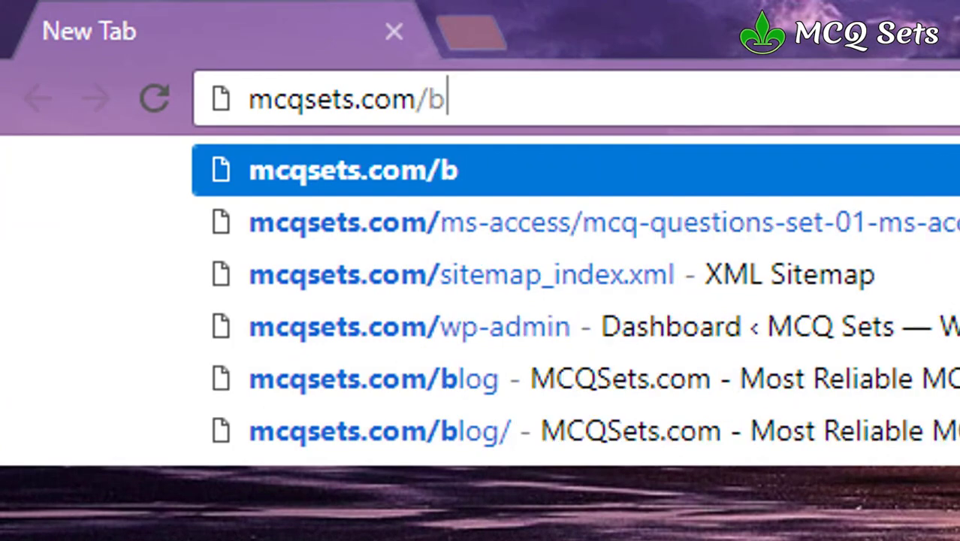
pyautogui.write('log')
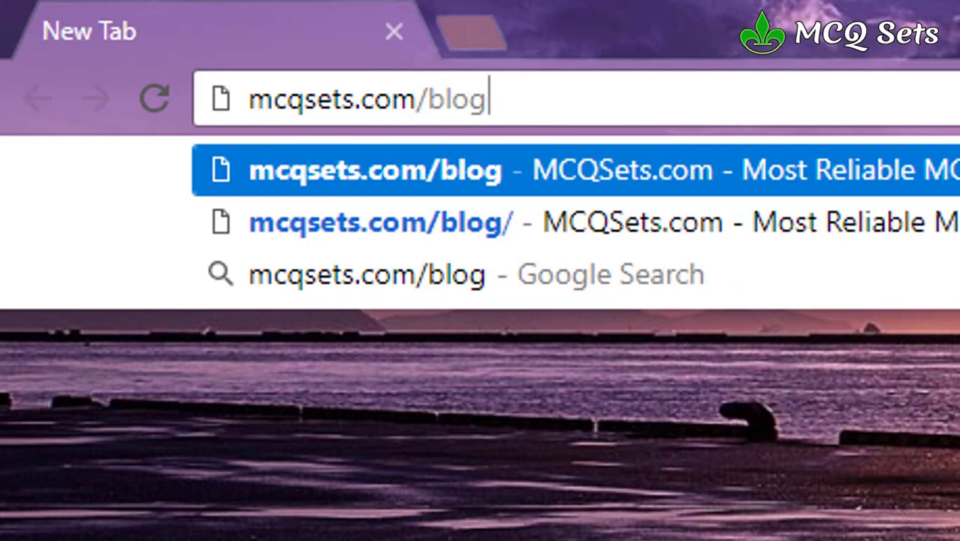
pyautogui.press('Return')
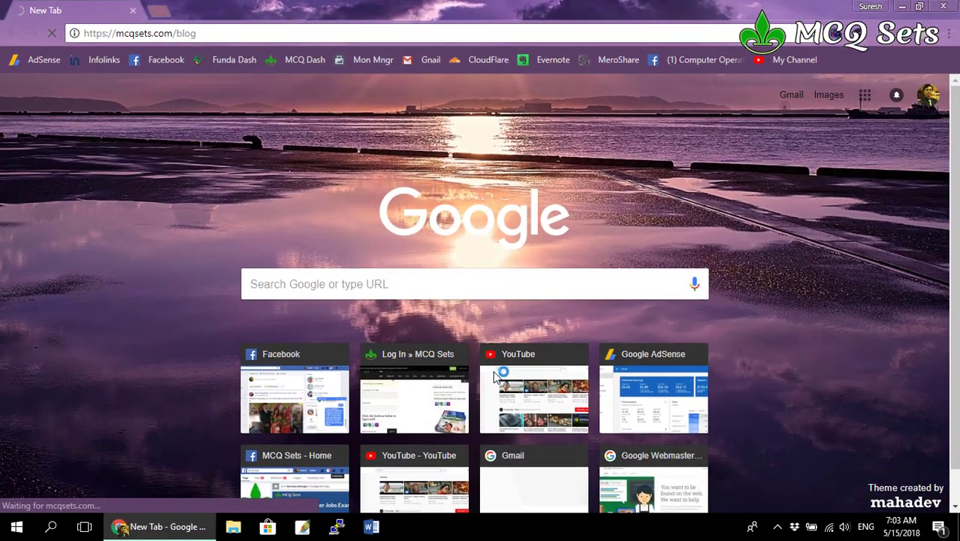
# Find the Computer Operator MCQ Practice Sheet 75-04 post in the blog listing and open it
pyautogui.scroll(-5, 652, 337)
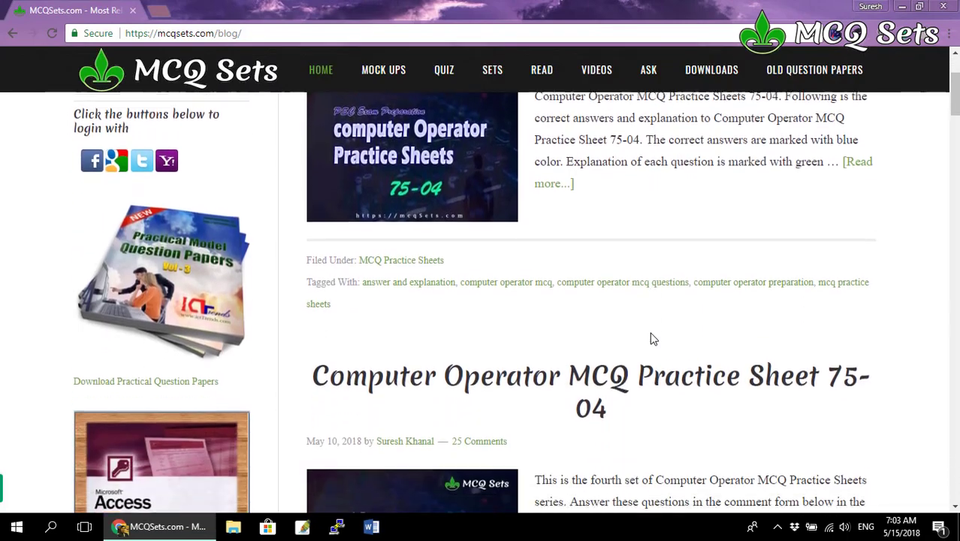
pyautogui.scroll(-3, 652, 339)
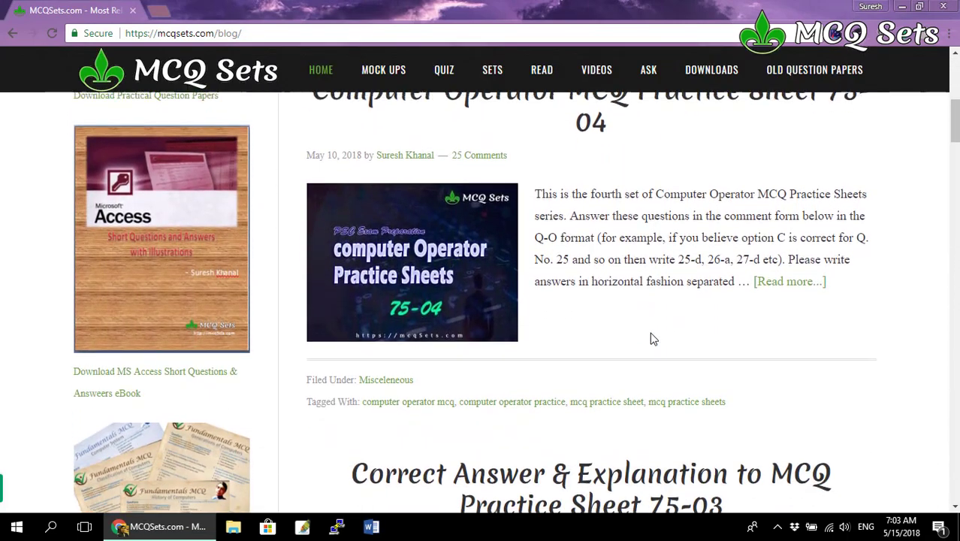
pyautogui.scroll(1, 651, 339)
pyautogui.click(652, 174)
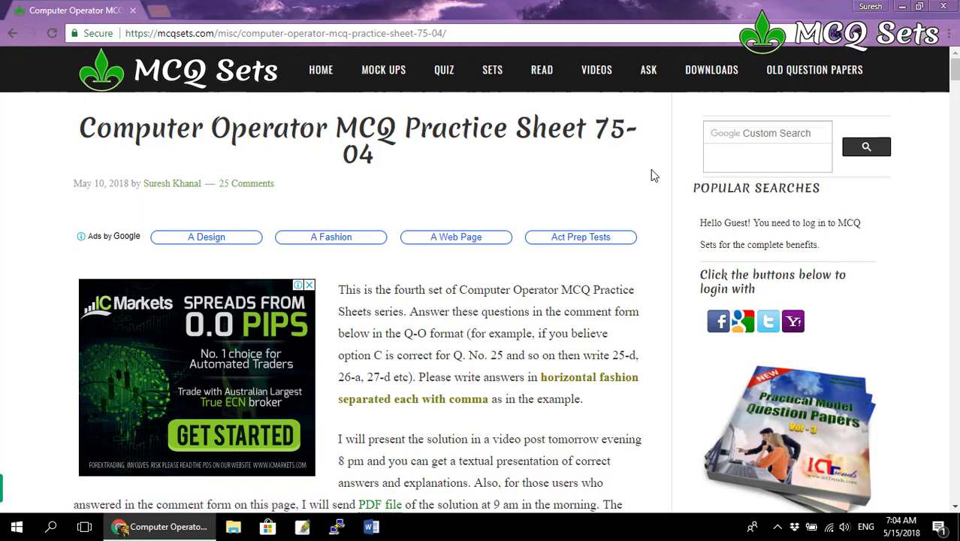
# Show question 1 of the practice sheet, with the browser window snapped to the right half of the screen
pyautogui.scroll(-5, 653, 175)
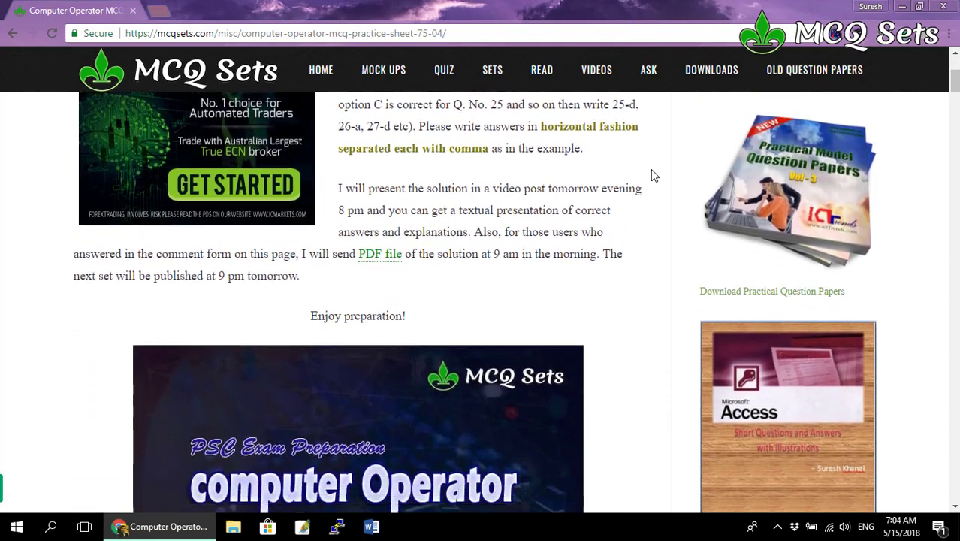
pyautogui.scroll(-5, 652, 175)
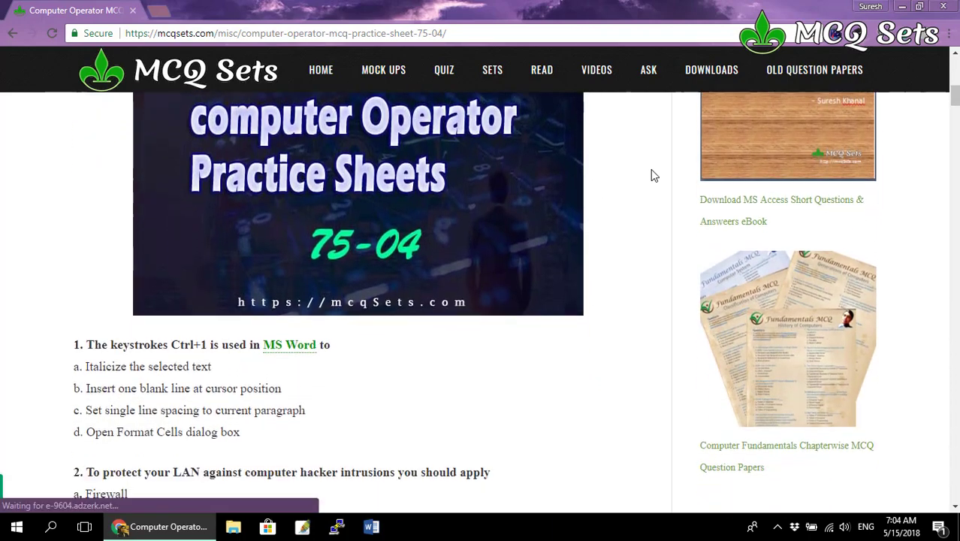
pyautogui.scroll(-3, 653, 175)
pyautogui.scroll(1, 652, 175)
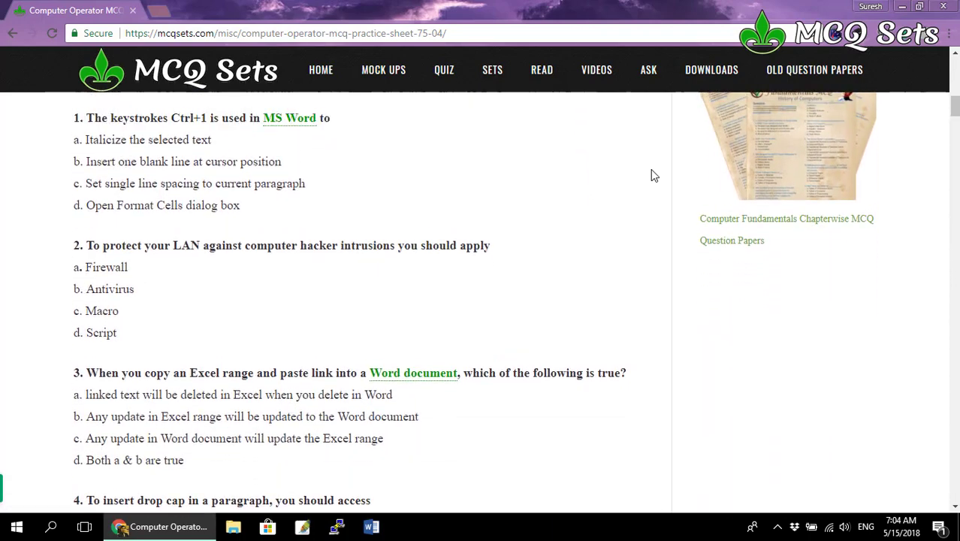
pyautogui.press('super+Right')
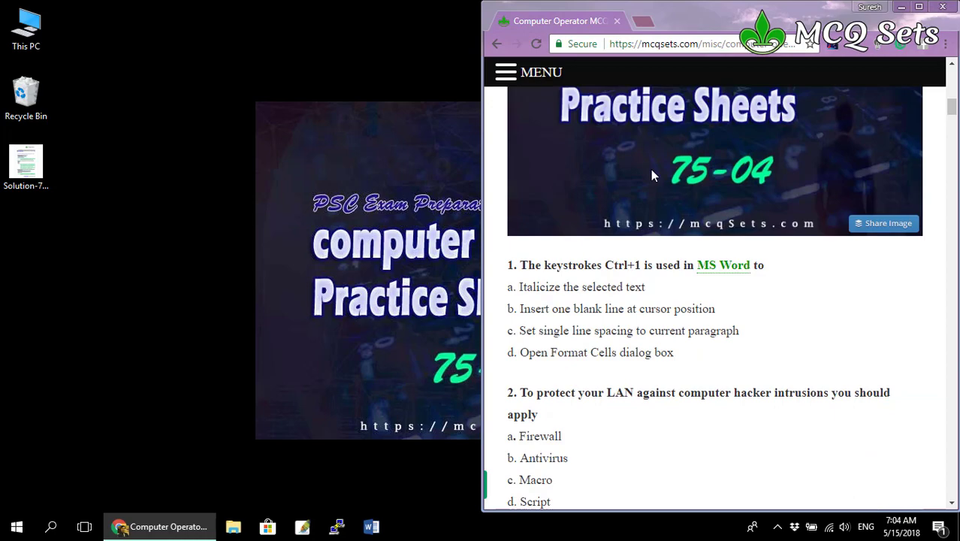
pyautogui.scroll(-3, 449, 435)
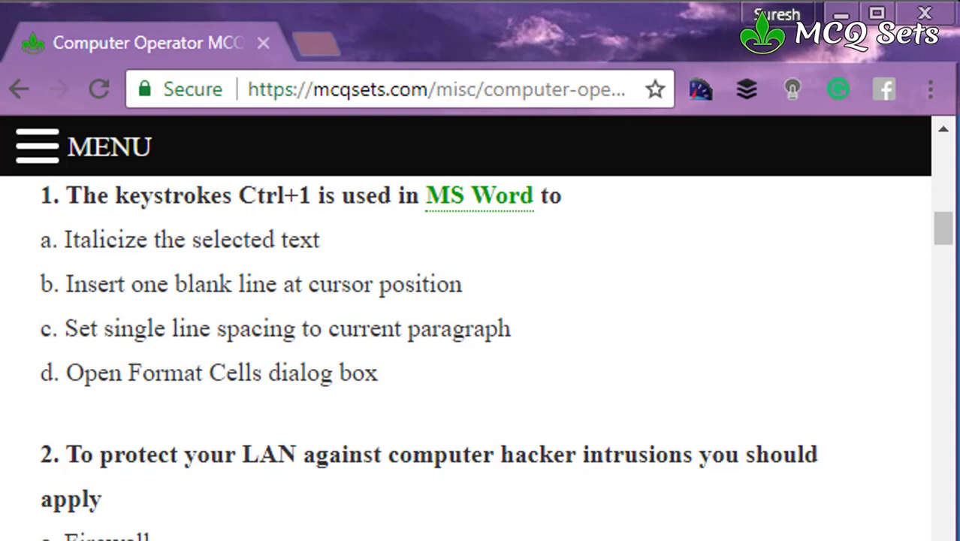
# Highlight option c, "Set single line spacing to current paragraph", as the answer to question 1
pyautogui.doubleClick(120, 287)
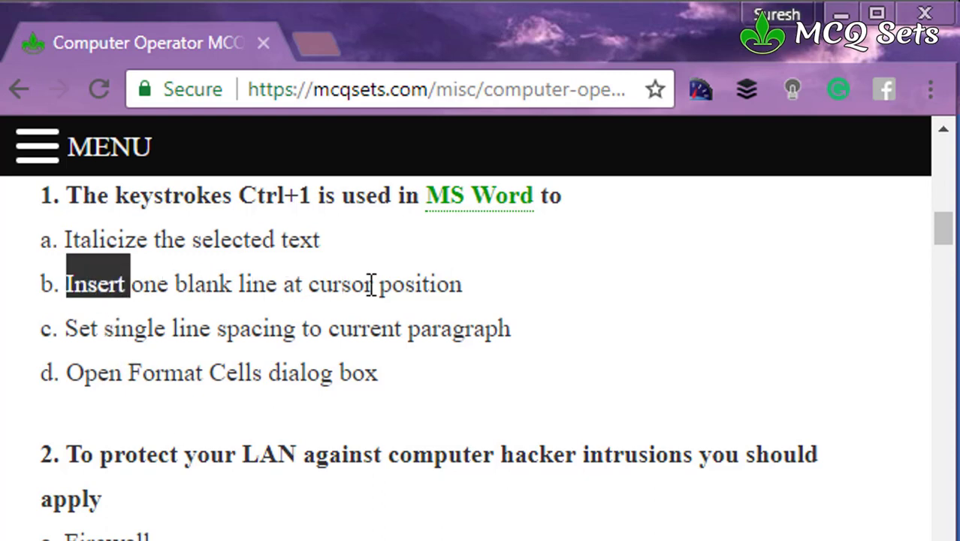
pyautogui.click(419, 284)
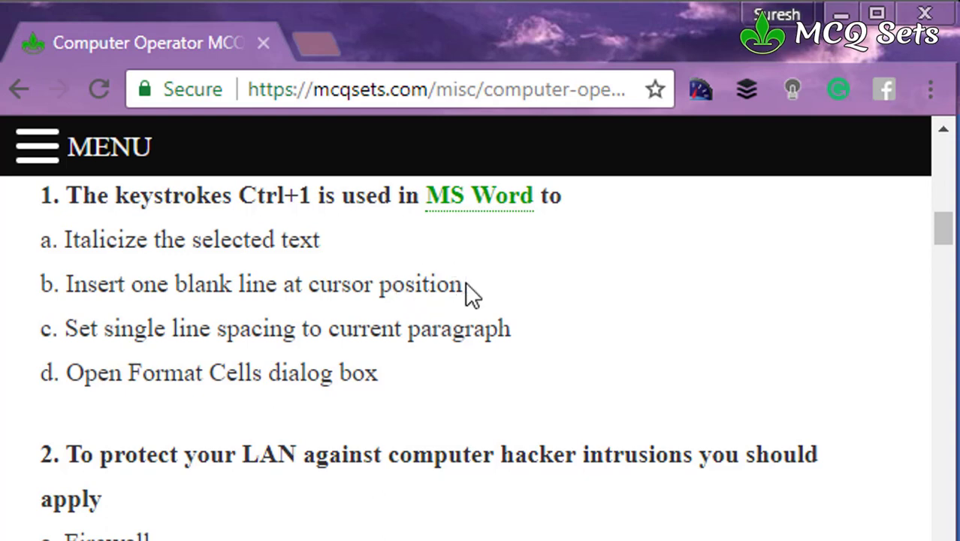
pyautogui.tripleClick(127, 329)
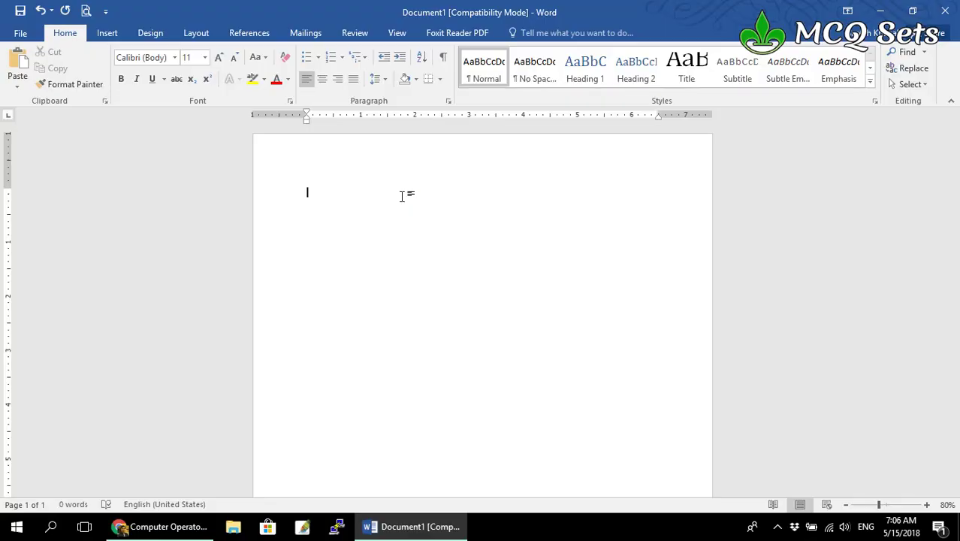
# Switch to the blank Word document, zoom it to 110% and generate sample paragraphs with =rand()
pyautogui.scroll(3, 393, 318)
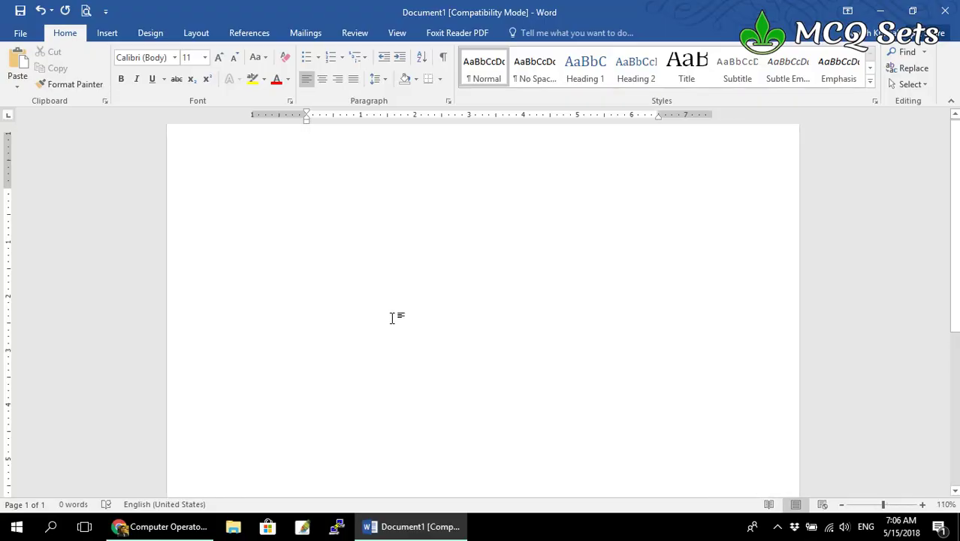
pyautogui.write('=')
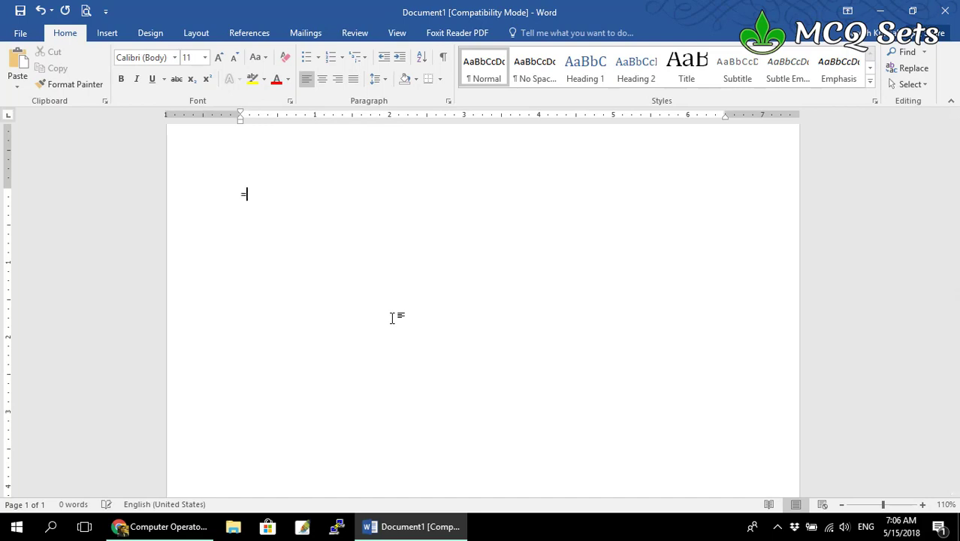
pyautogui.write('rand()')
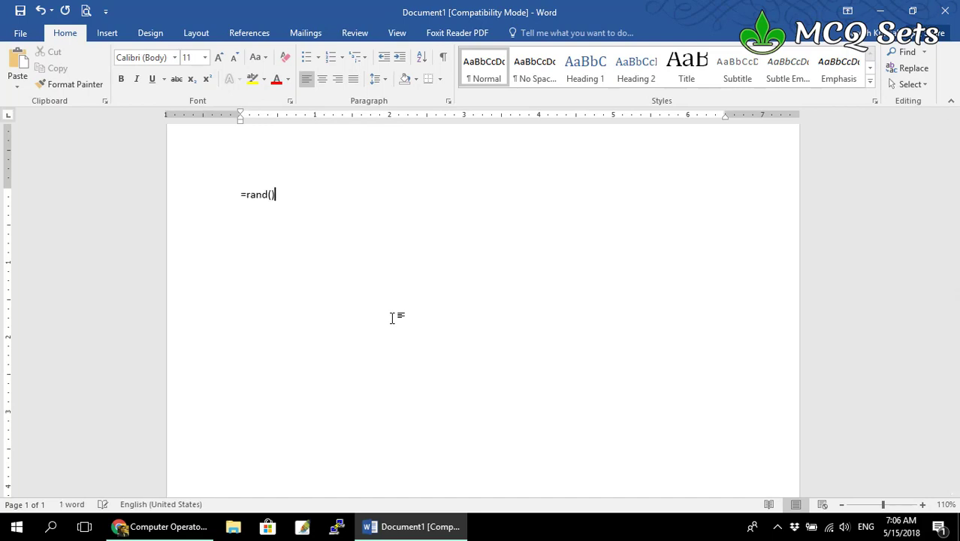
pyautogui.press('Return')
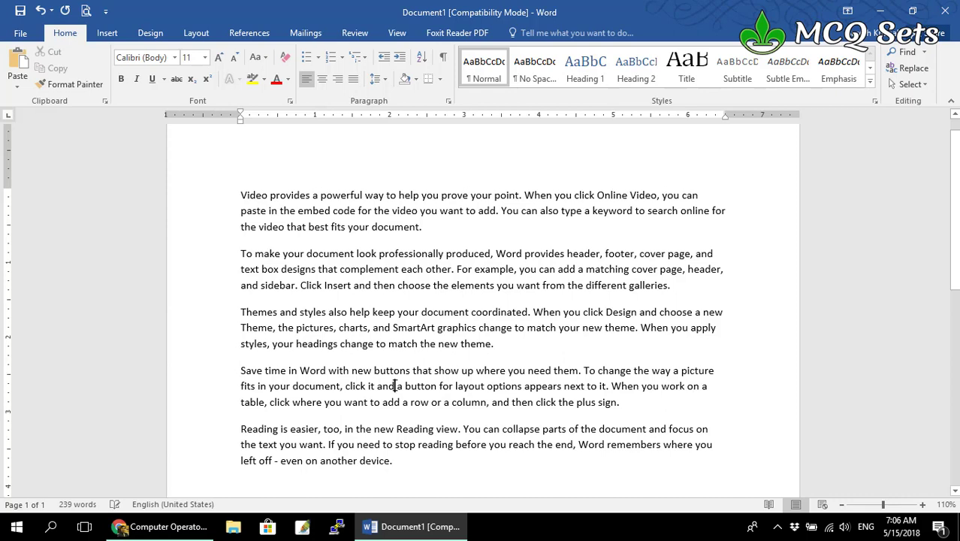
# Cycle the second paragraph's line spacing twice through single, double and 1.5 lines, ending on 1.5
pyautogui.click(482, 268)
pyautogui.hotkey('ctrl', '1')
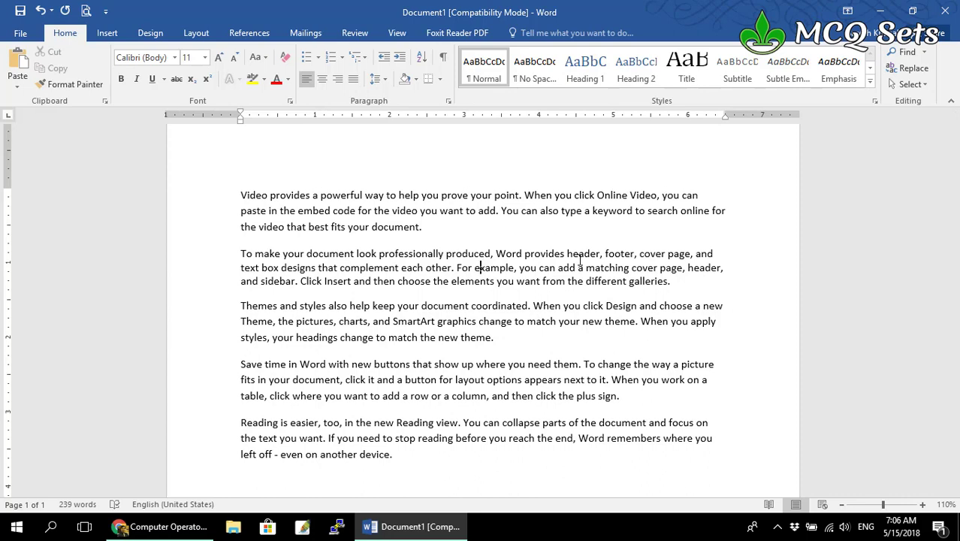
pyautogui.hotkey('ctrl', '2')
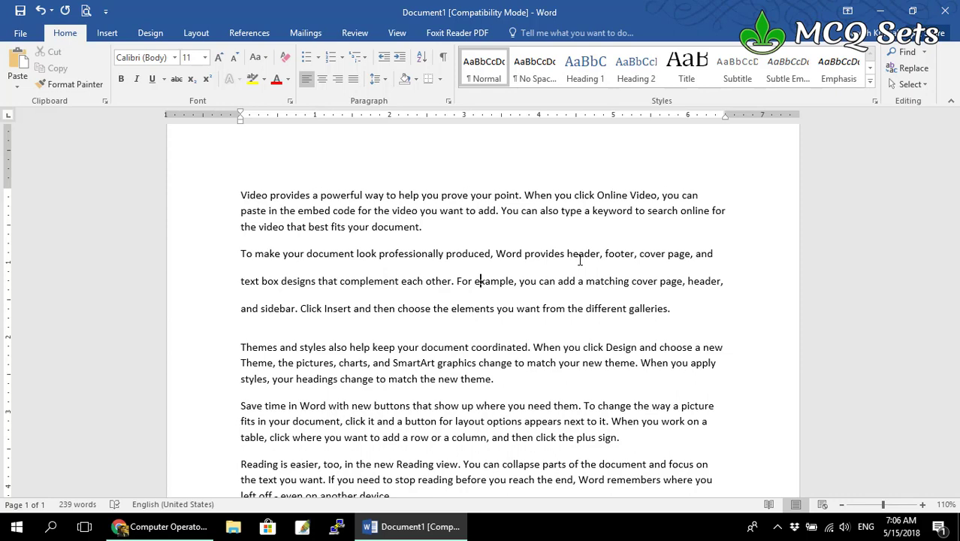
pyautogui.hotkey('ctrl', '5')
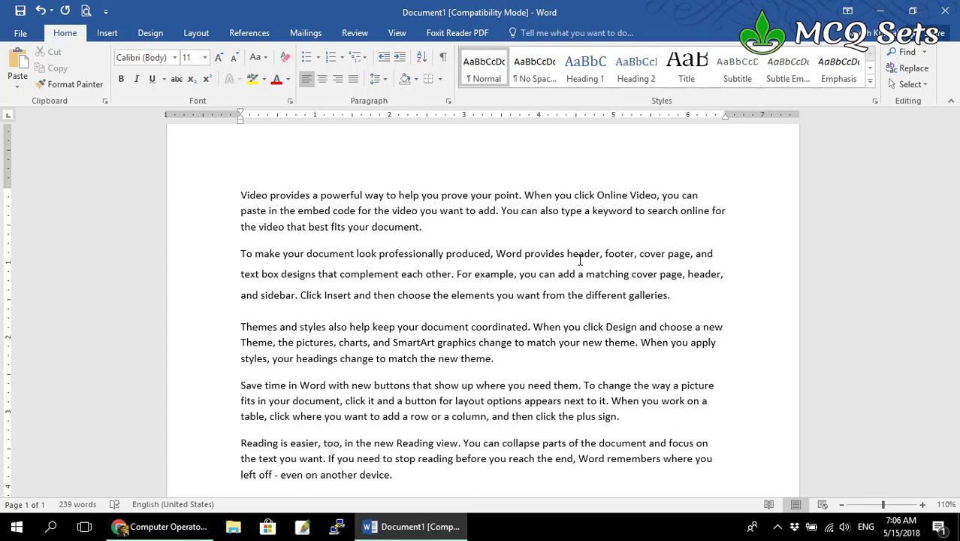
pyautogui.hotkey('ctrl', '1')
pyautogui.hotkey('ctrl', '2')
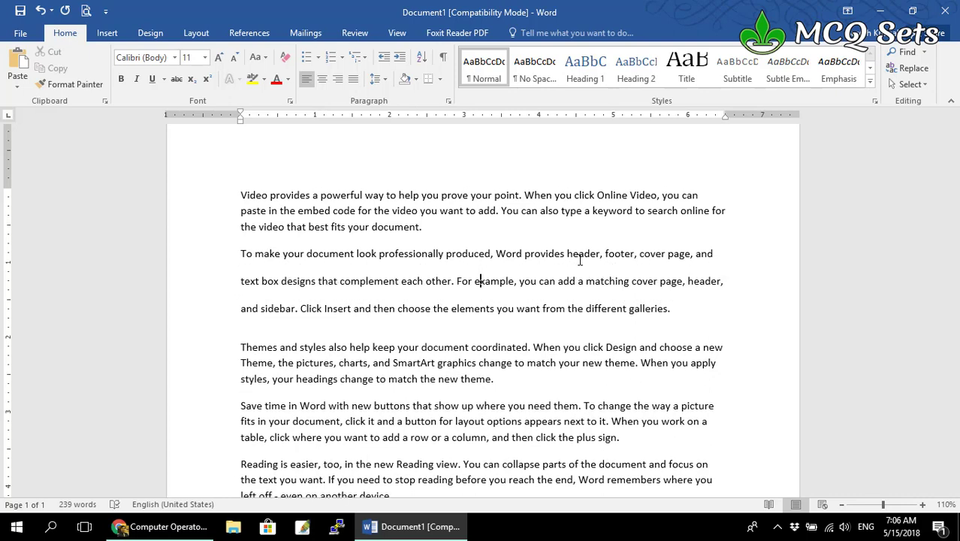
pyautogui.hotkey('ctrl', '5')
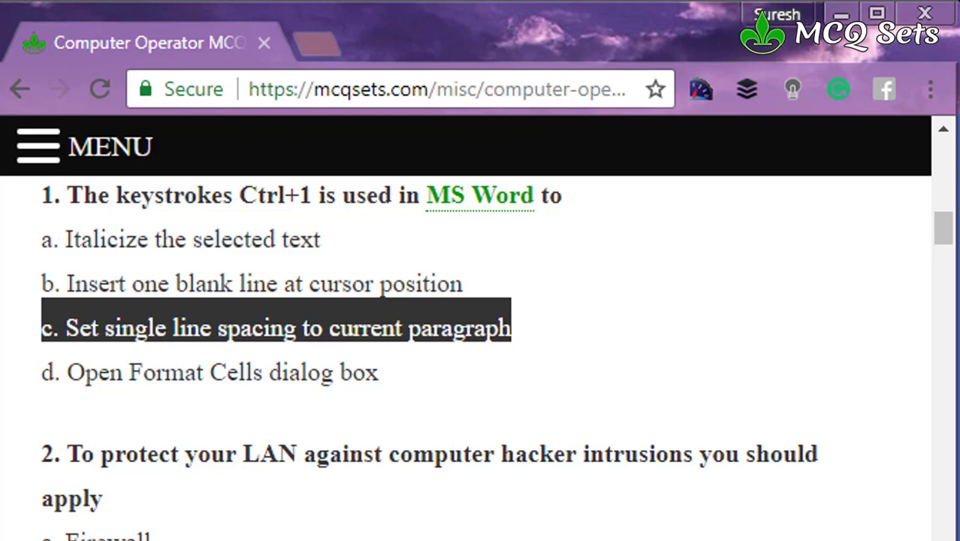
# Highlight "Firewall" as the answer to question 2 and bring question 3 of the practice sheet into view
pyautogui.scroll(-3, 481, 361)
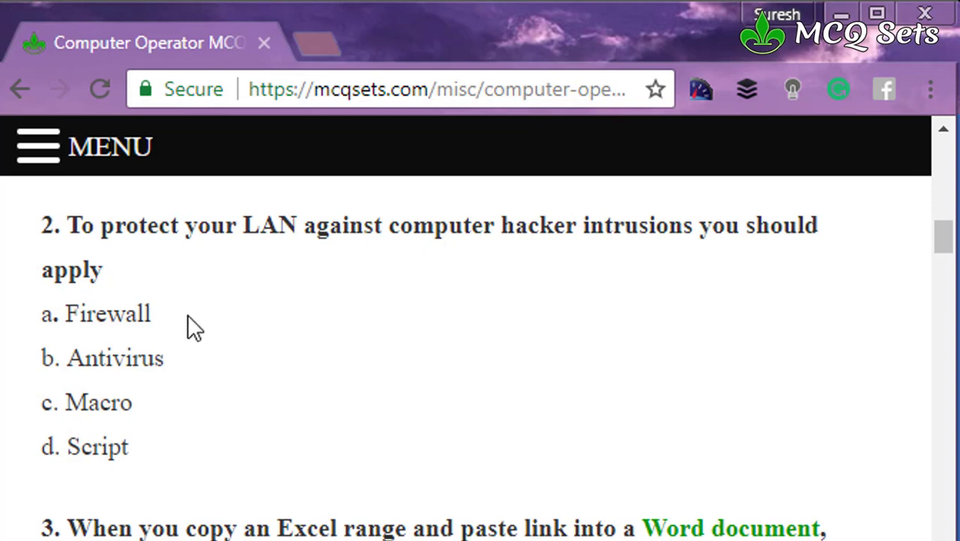
pyautogui.doubleClick(111, 314)
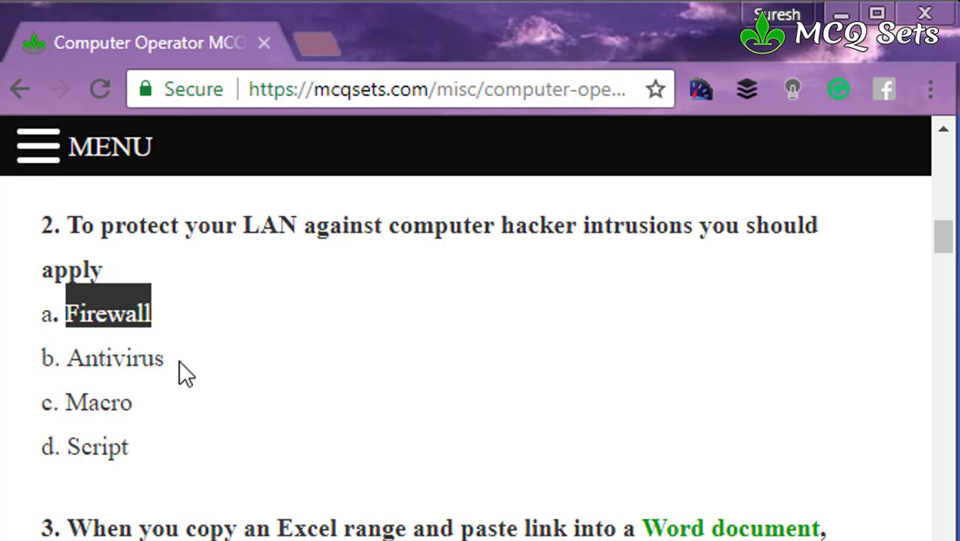
pyautogui.scroll(-4, 179, 361)
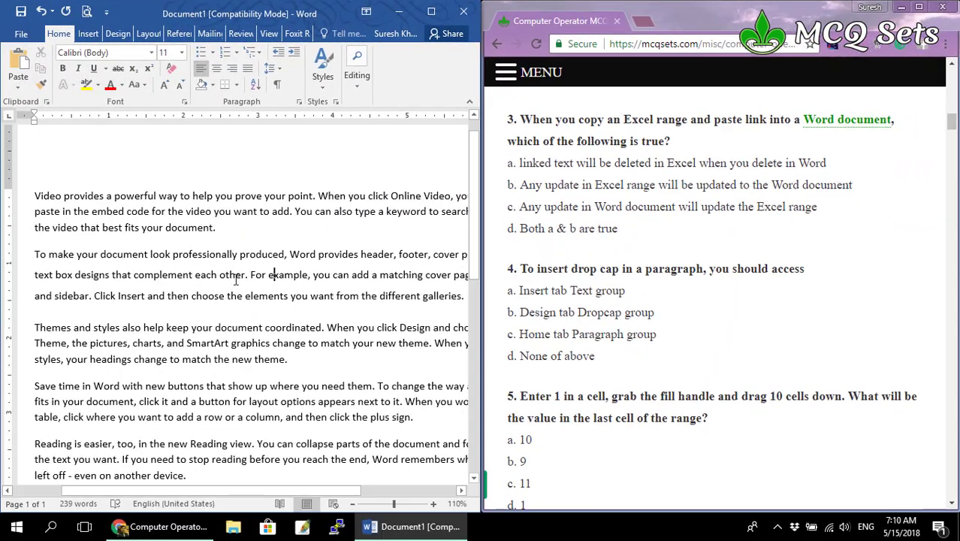
# Launch Excel by running "excel" and create a blank workbook
pyautogui.scroll(-7, 235, 276)
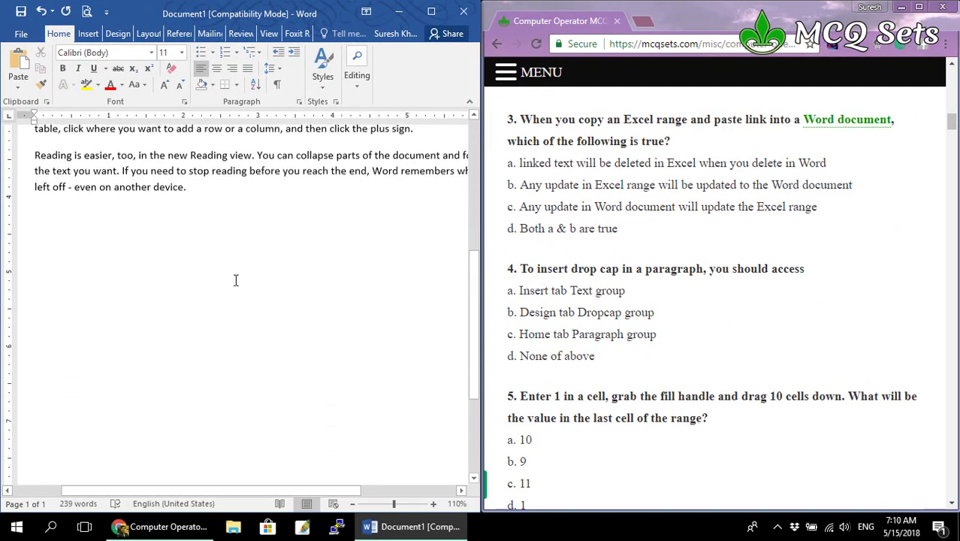
pyautogui.scroll(8, 235, 280)
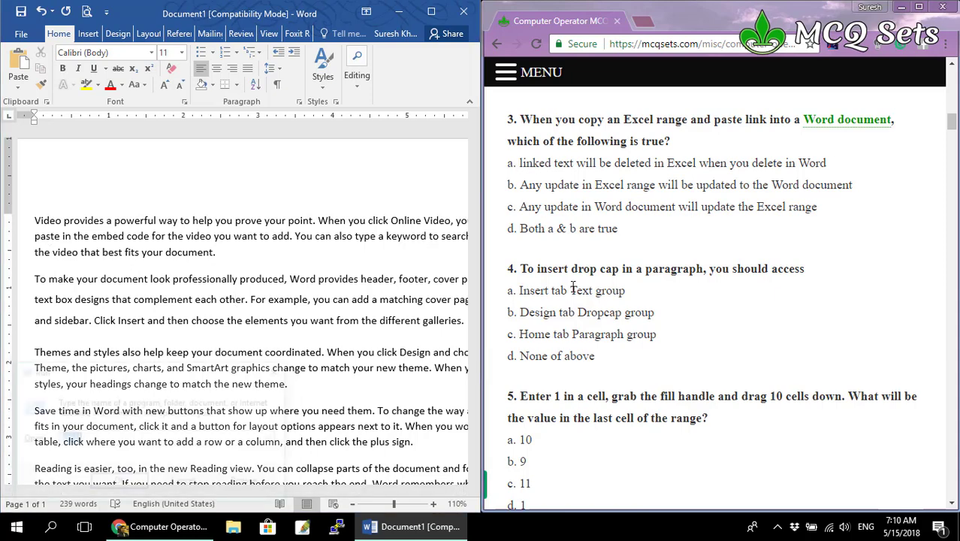
pyautogui.press('super+r')
pyautogui.write('excel')
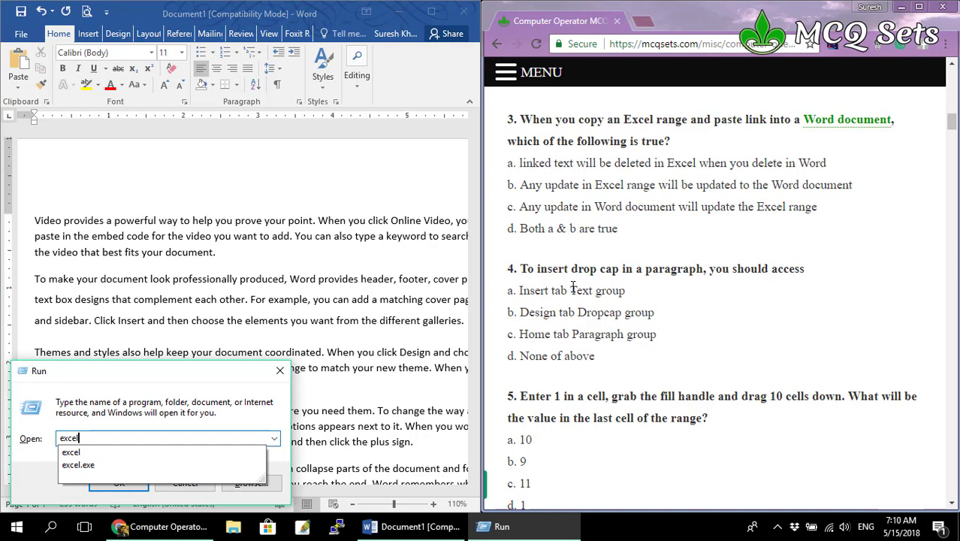
pyautogui.press('Return')
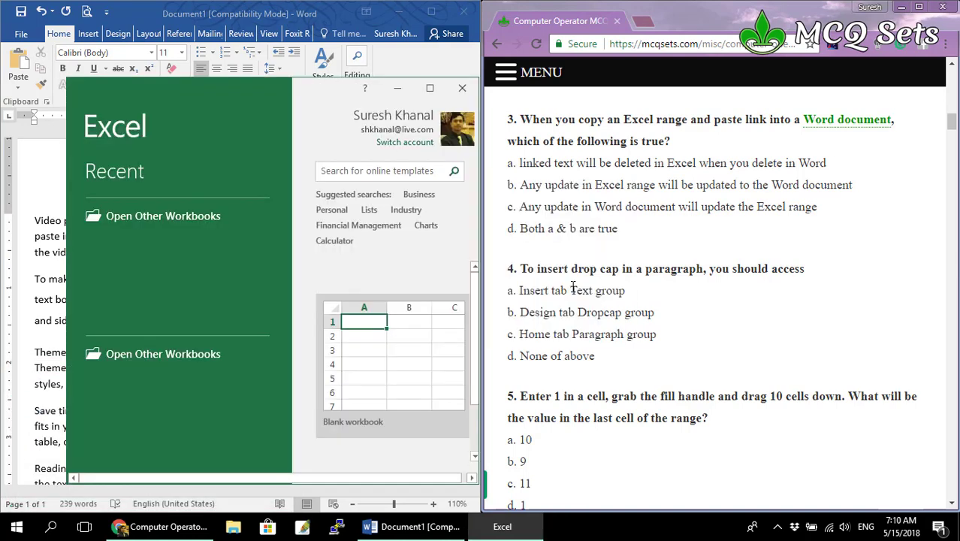
pyautogui.click(226, 354)
# Enter the column headings Sno, Item, Qty, Rate and Amount in cells C4 to G4
pyautogui.click(182, 279)
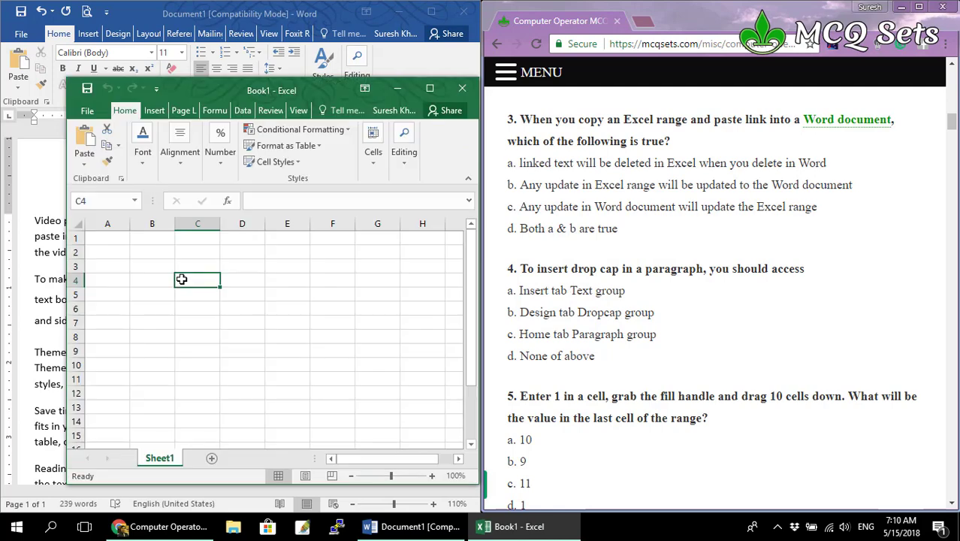
pyautogui.write('Go')
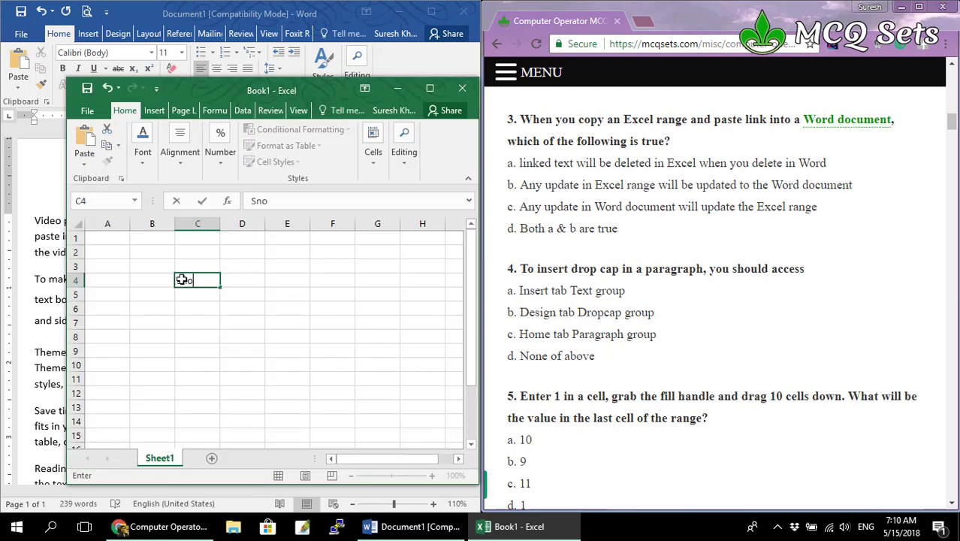
pyautogui.press('Tab')
pyautogui.write('Item')
pyautogui.press('Tab')
pyautogui.write('Qty')
pyautogui.press('Tab')
pyautogui.write('Rate')
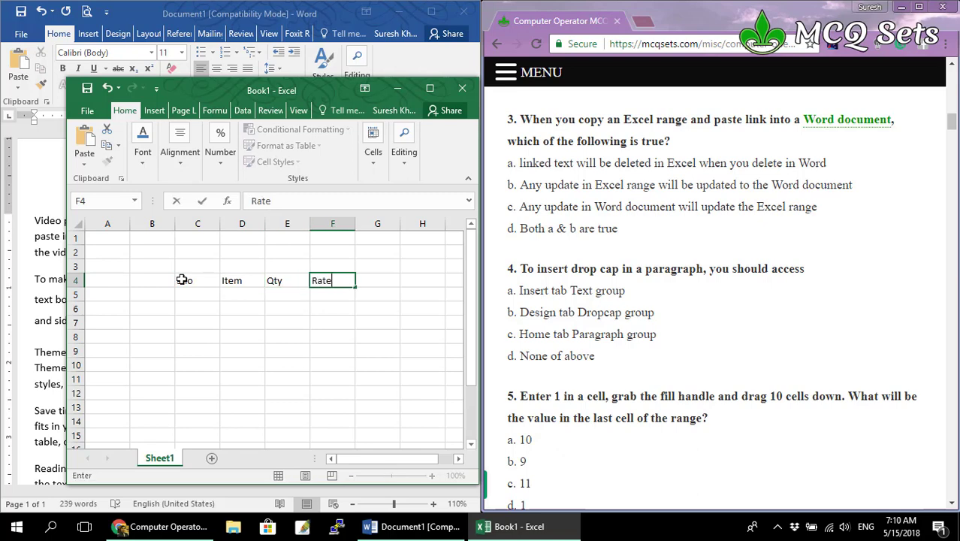
pyautogui.press('Tab')
pyautogui.write('Amount')
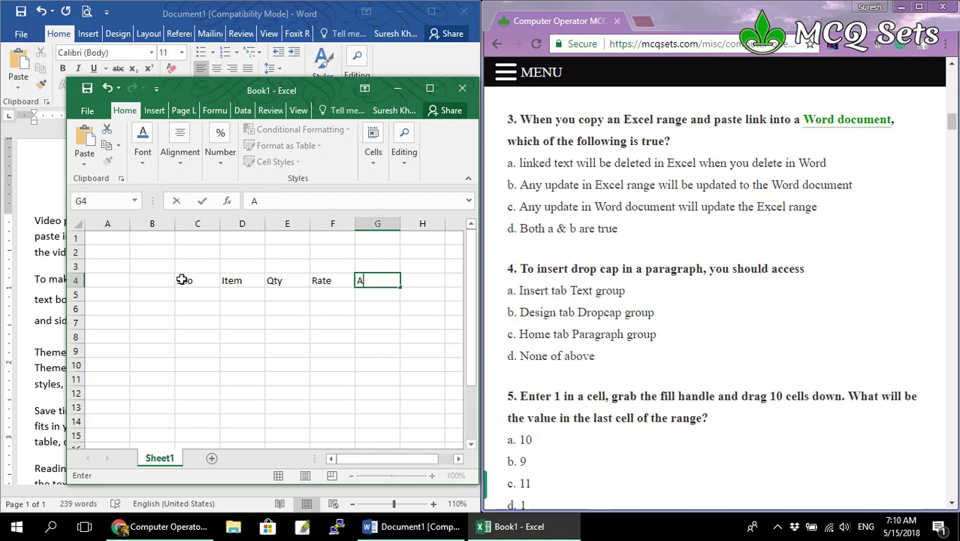
pyautogui.press('Return')
# Fill the first record in row 5, from column C, with 1, Book, quantity 25 and rate 138
pyautogui.write('1')
pyautogui.press('Tab')
pyautogui.write('Book')
pyautogui.press('Tab')
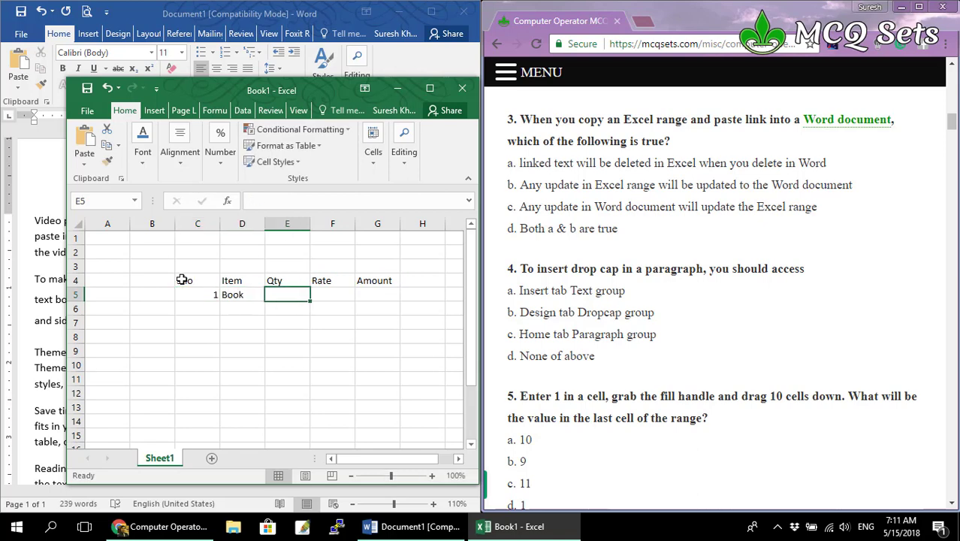
pyautogui.write('25')
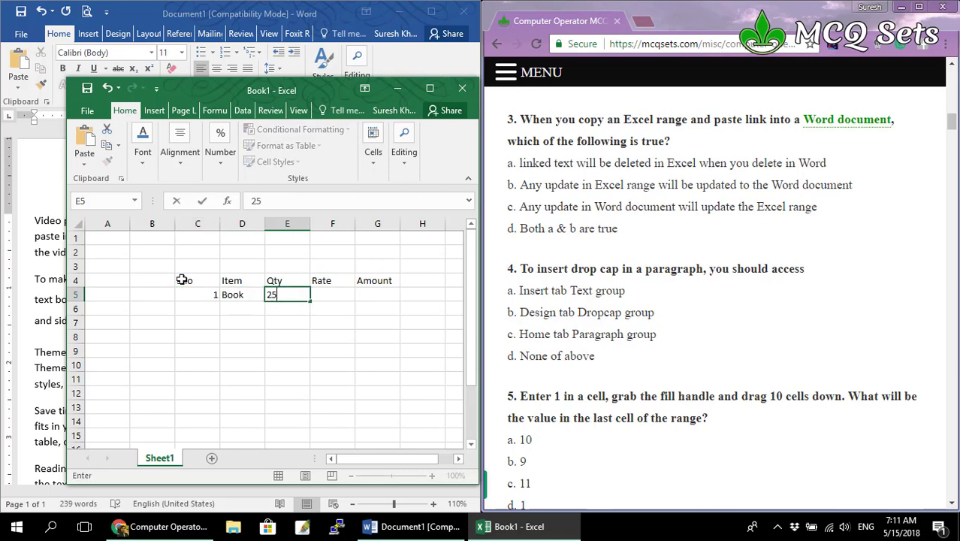
pyautogui.press('Tab')
pyautogui.write('138')
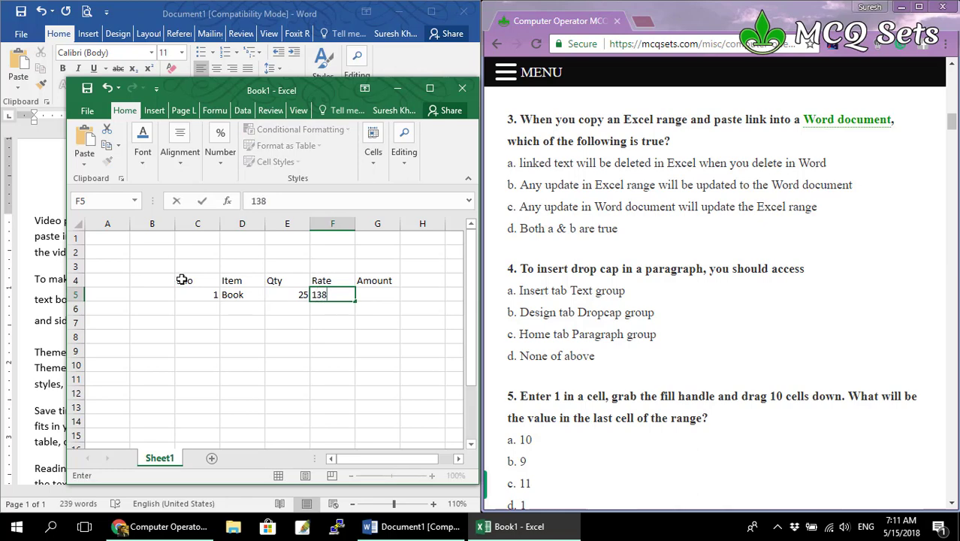
# Calculate the Book amount in G5 with a formula multiplying quantity E5 by rate F5
pyautogui.press('Tab')
pyautogui.write('=')
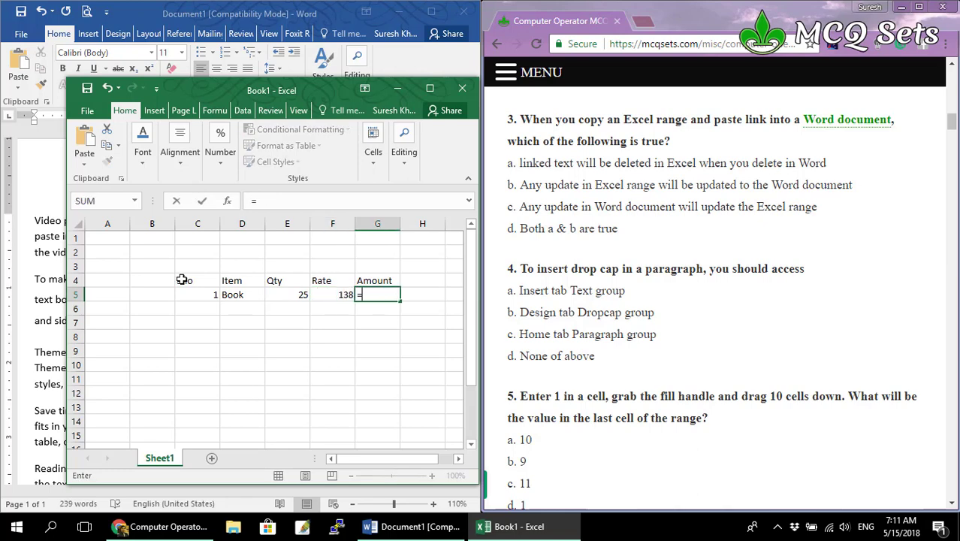
pyautogui.press('Left')
pyautogui.press('Left')
pyautogui.write('*')
pyautogui.press('Left')
pyautogui.press('Return')
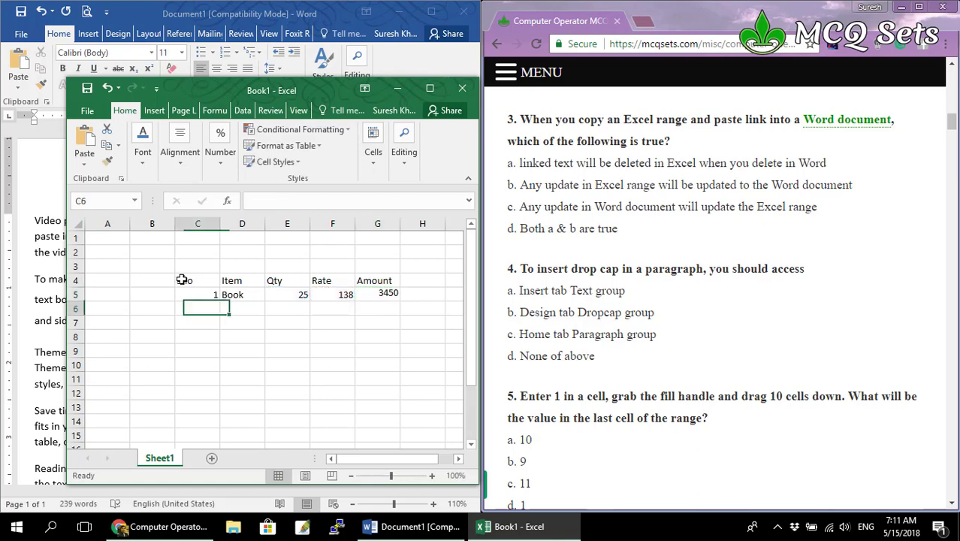
# Fill the second record in row 6, from column C, with 2, Copy, quantity 100 and rate 25
pyautogui.write('2')
pyautogui.press('Tab')
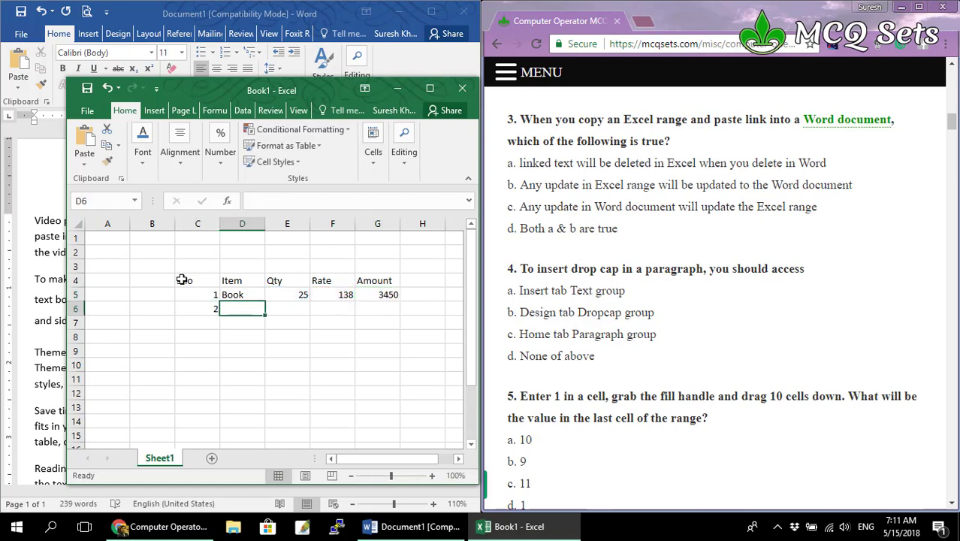
pyautogui.write('Copy')
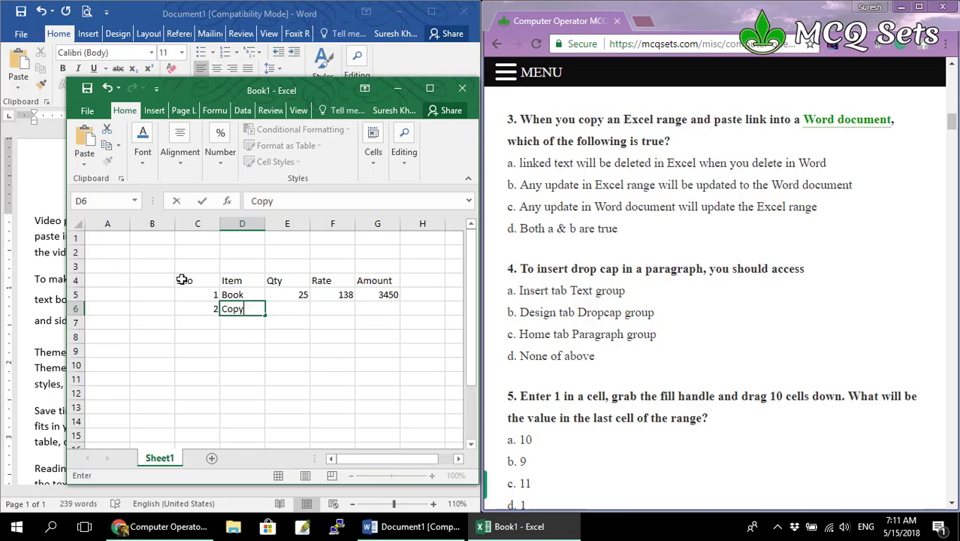
pyautogui.press('Tab')
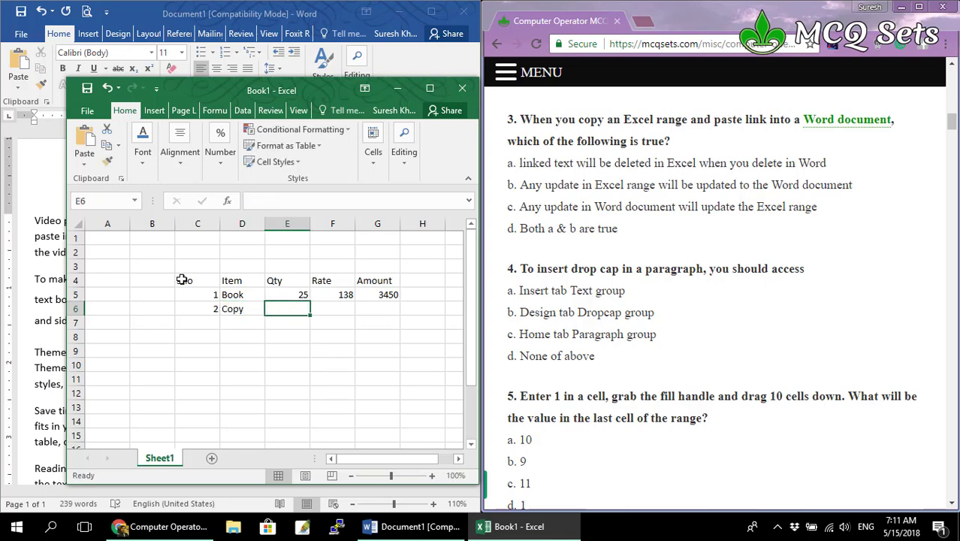
pyautogui.write('100')
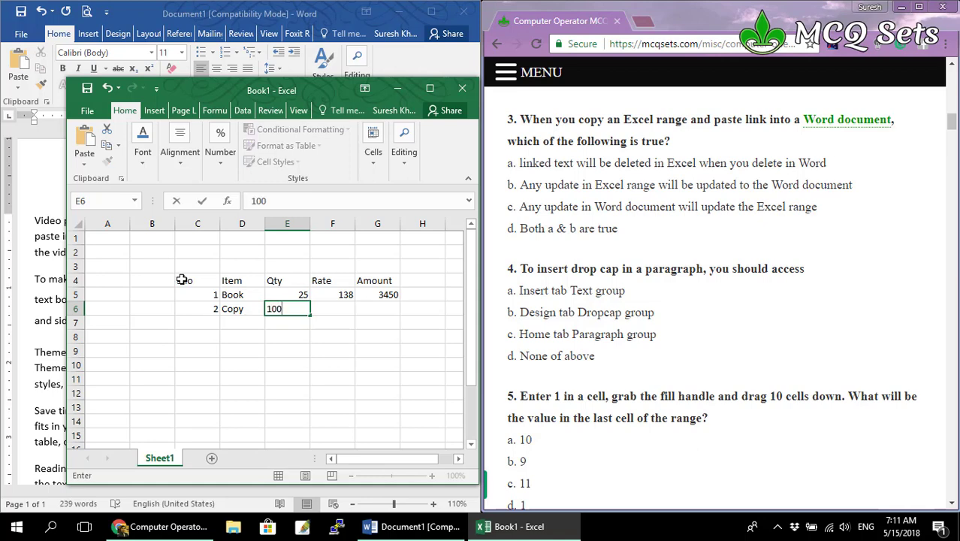
pyautogui.press('Tab')
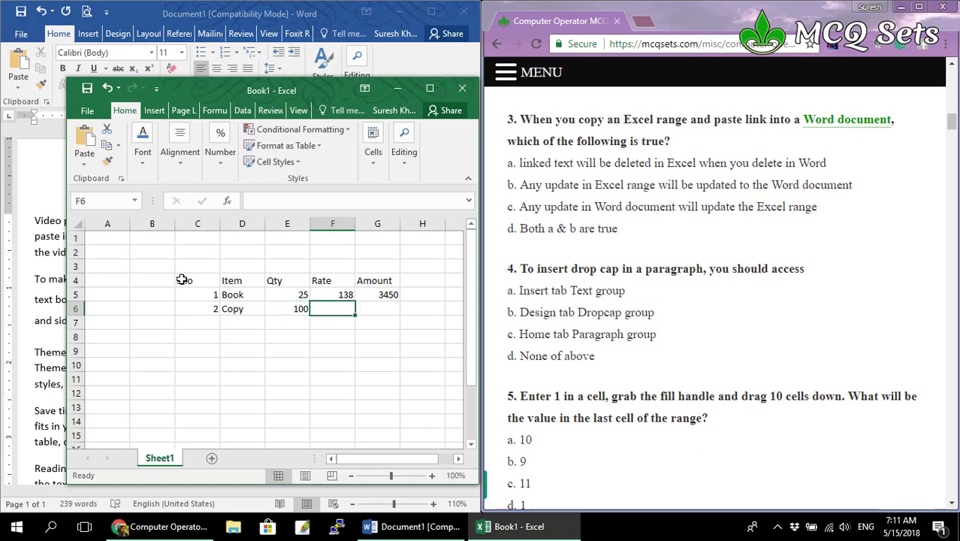
pyautogui.write('25')
pyautogui.press('Tab')
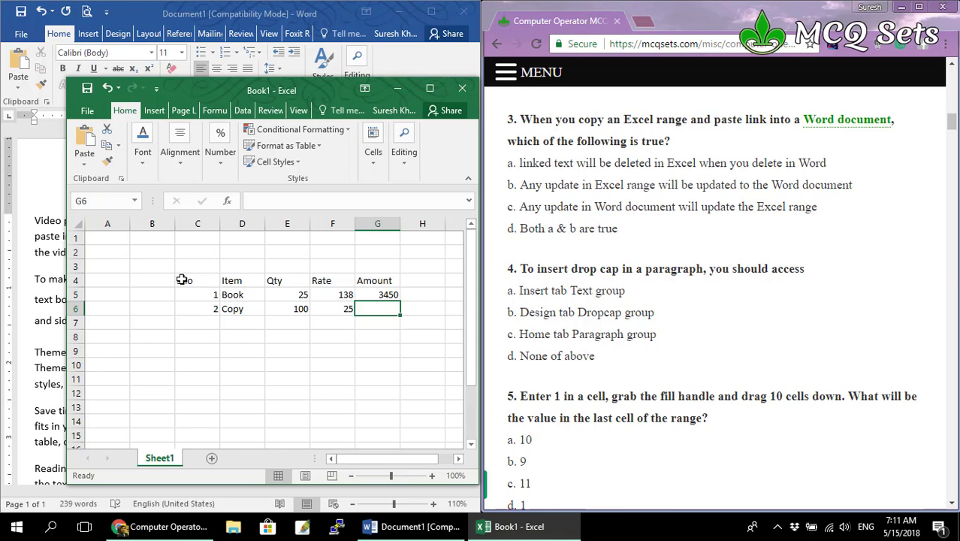
# Fill the Amount formula down from G5 into G6, and return to column C in row 7
pyautogui.hotkey('ctrl', 'd')
pyautogui.press('Return')
pyautogui.press('Left')
pyautogui.press('Left')
pyautogui.press('Left')
pyautogui.press('Left')
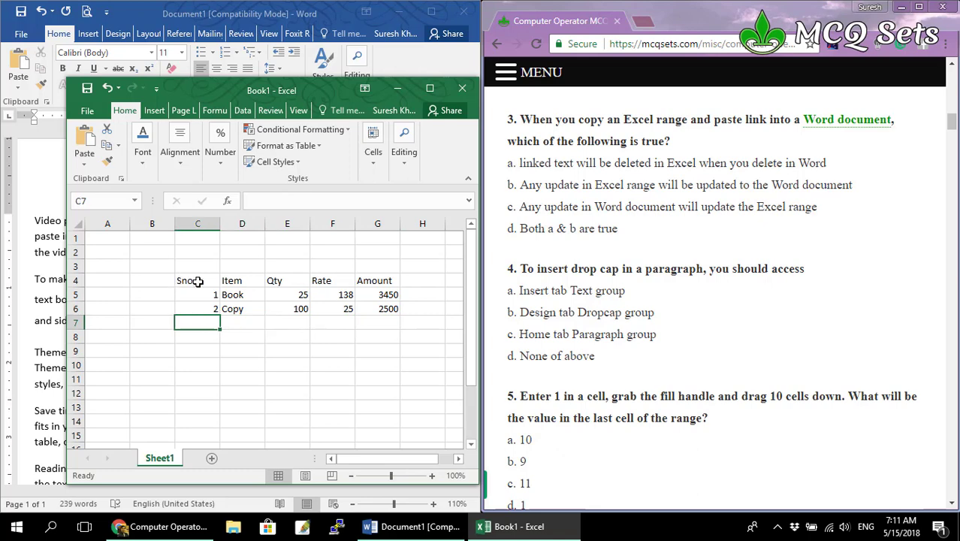
# Maximize the Excel window and apply All Borders to the table range C4:G6
pyautogui.moveTo(198, 280); pyautogui.dragTo(379, 305)
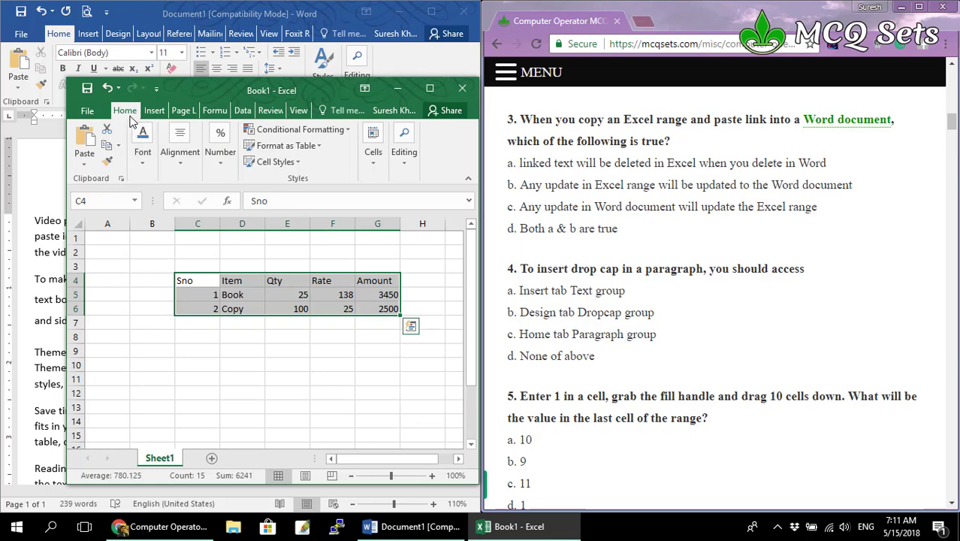
pyautogui.click(430, 88)
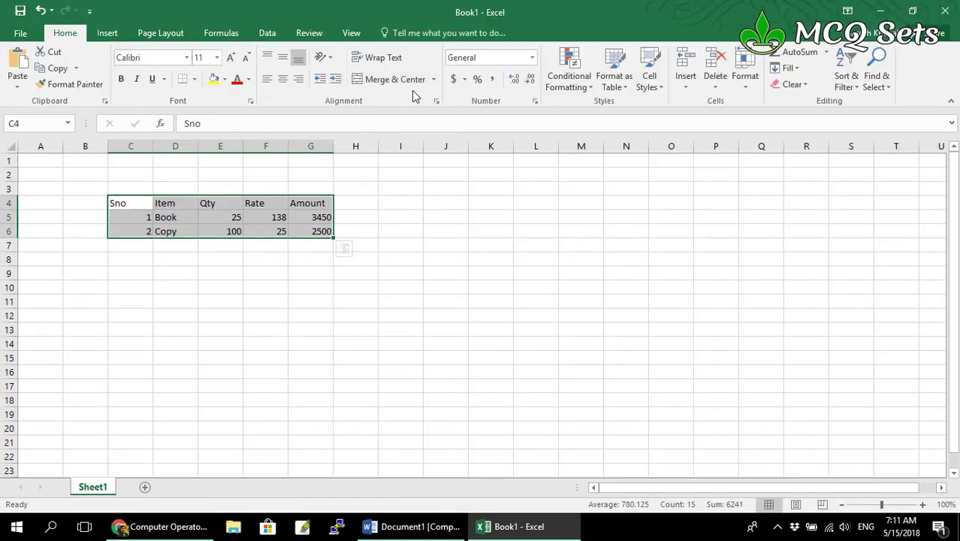
pyautogui.click(194, 80)
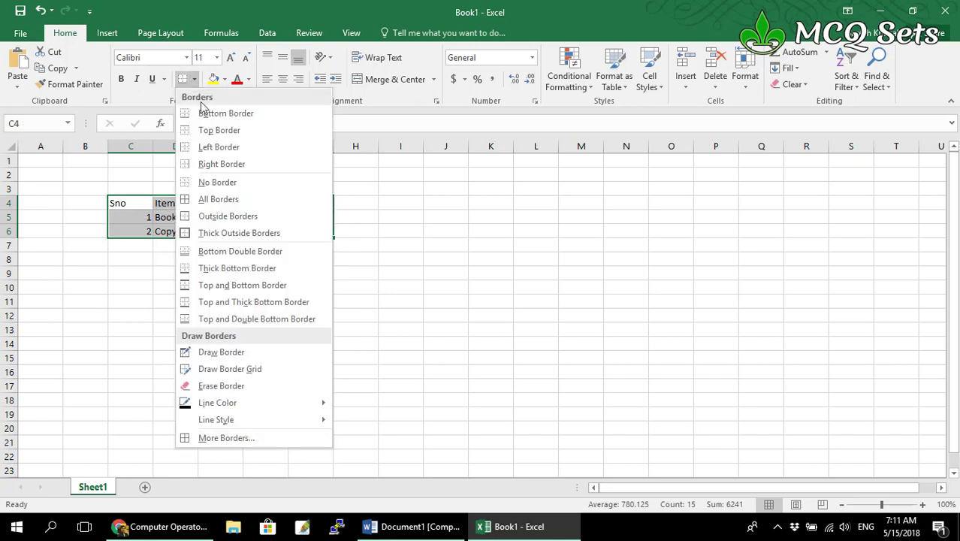
pyautogui.click(239, 200)
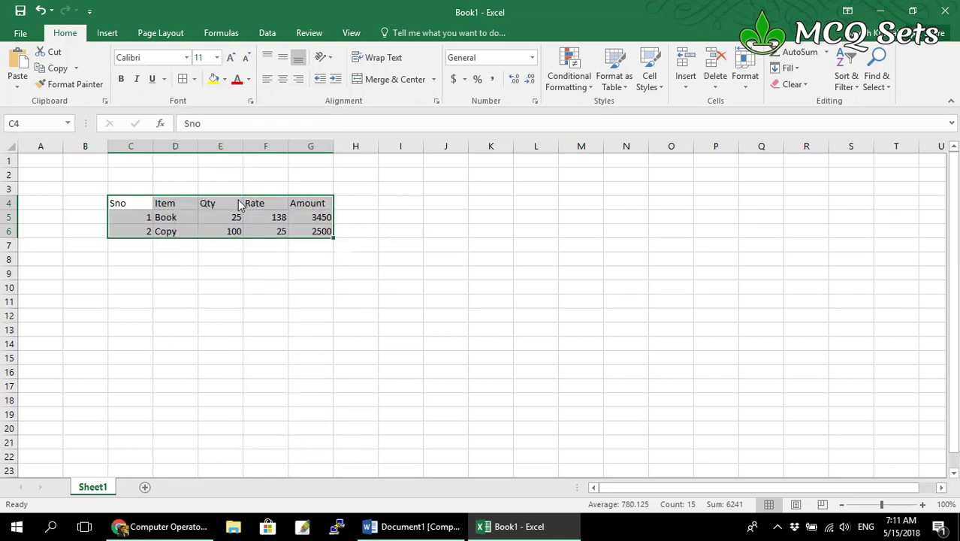
# Fill the heading row C4:G4 with a light blue theme color
pyautogui.click(143, 206)
pyautogui.moveTo(121, 204); pyautogui.dragTo(300, 202)
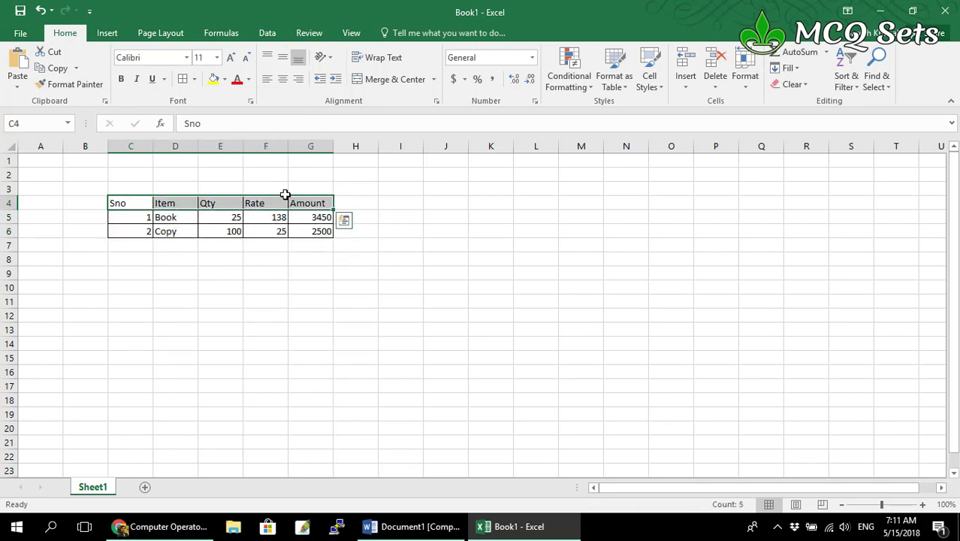
pyautogui.click(224, 79)
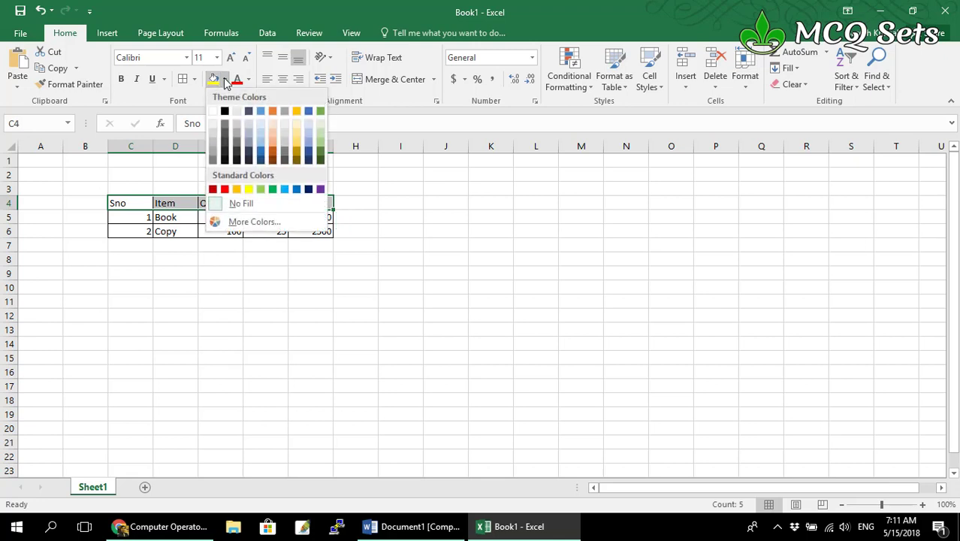
pyautogui.click(262, 136)
pyautogui.click(218, 229)
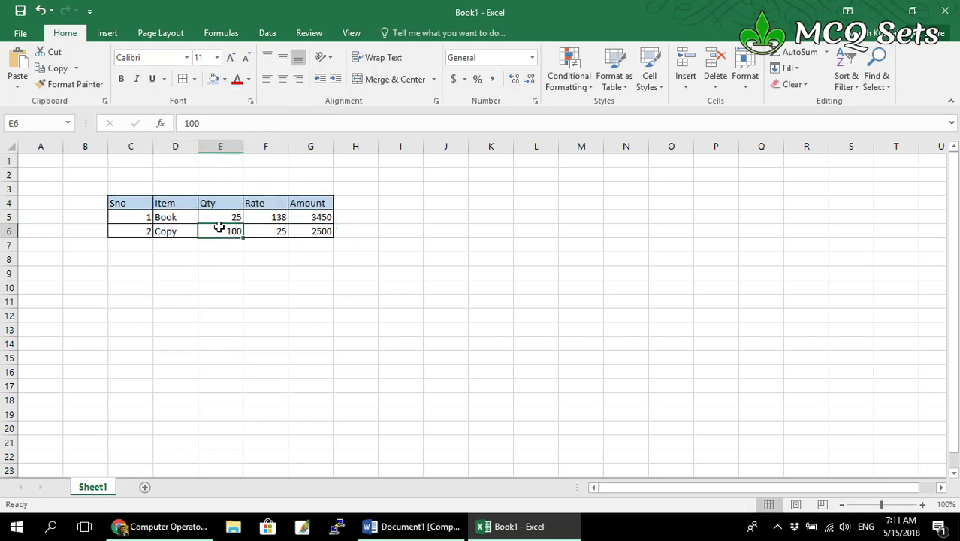
# Snap the Excel window to the left half of the screen and copy the table range C4:G6
pyautogui.press('super+Left')
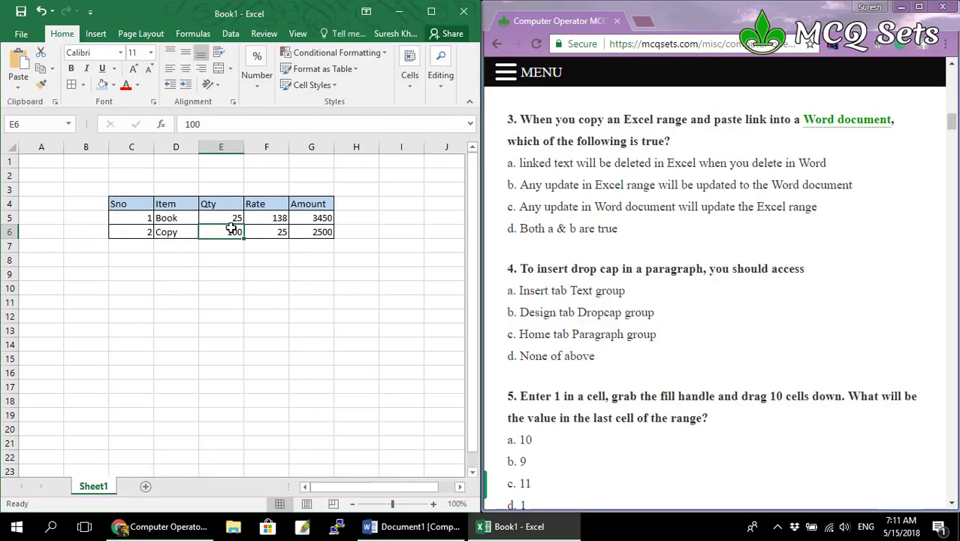
pyautogui.click(188, 206)
pyautogui.moveTo(118, 206); pyautogui.dragTo(316, 231)
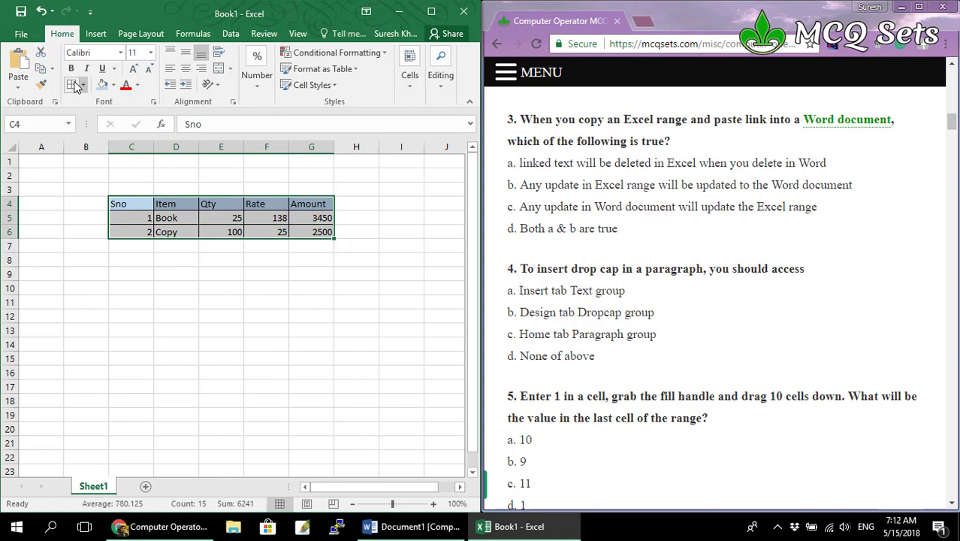
pyautogui.click(43, 68)
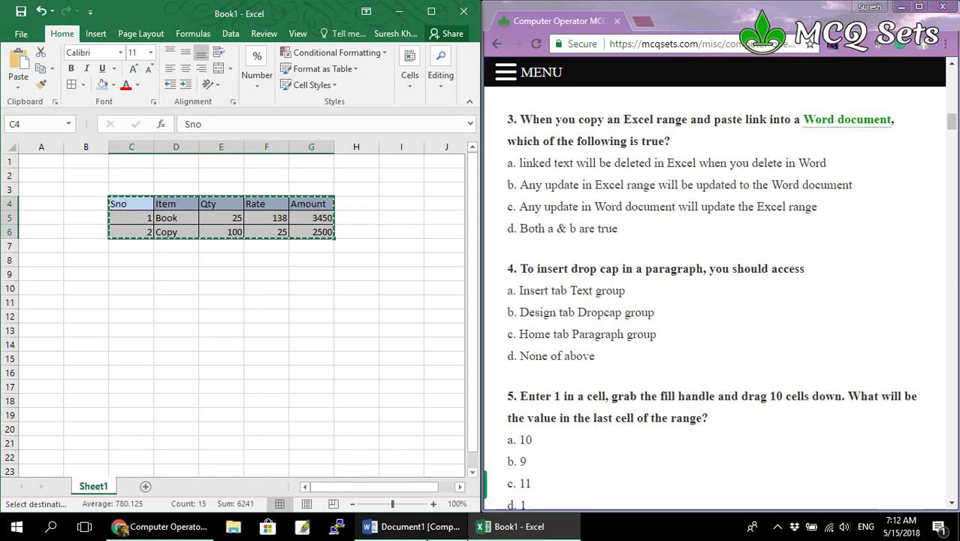
# Switch to the Word document and insert an empty paragraph after the first paragraph
pyautogui.click(412, 528)
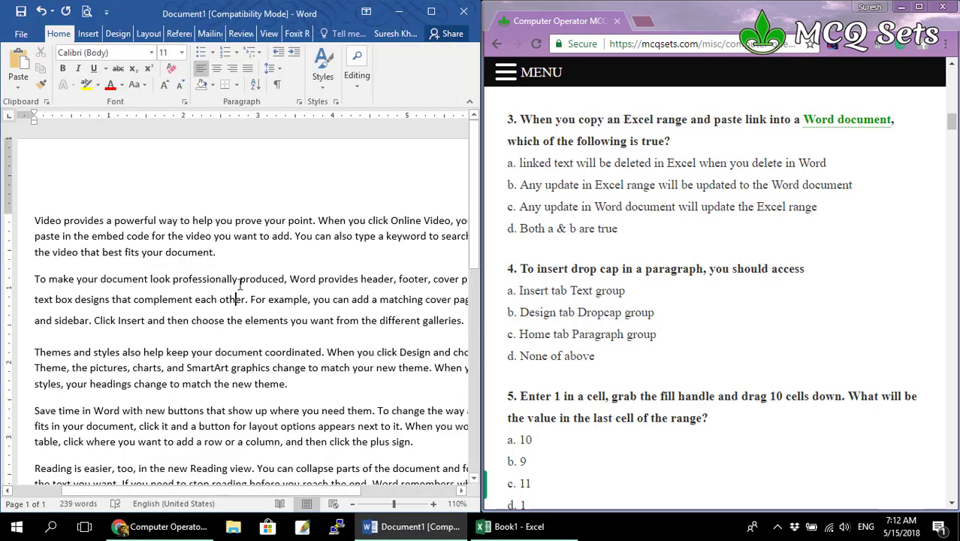
pyautogui.click(233, 251)
pyautogui.press('Return')
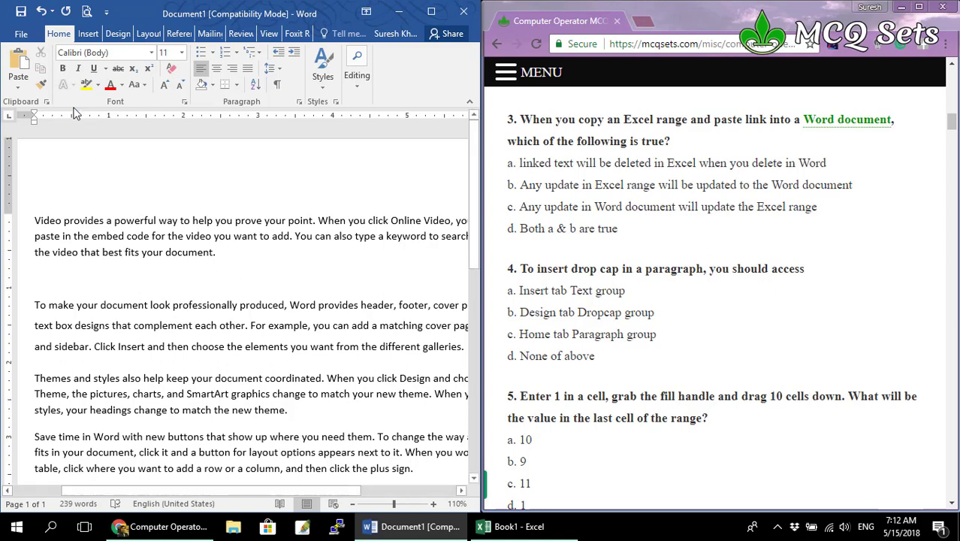
# Paste-link the copied Excel range into the empty paragraph as a Microsoft Excel Worksheet Object and select the linked table
pyautogui.click(19, 88)
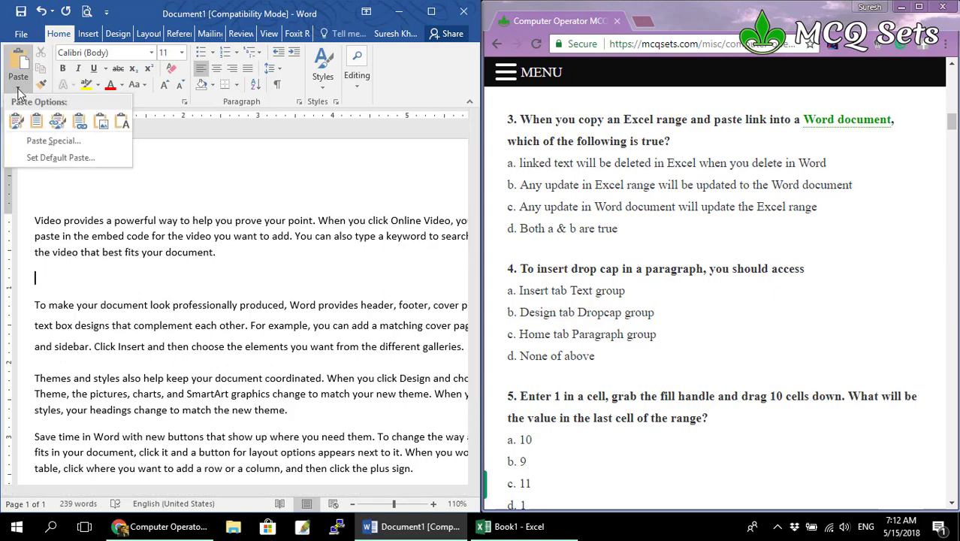
pyautogui.click(63, 148)
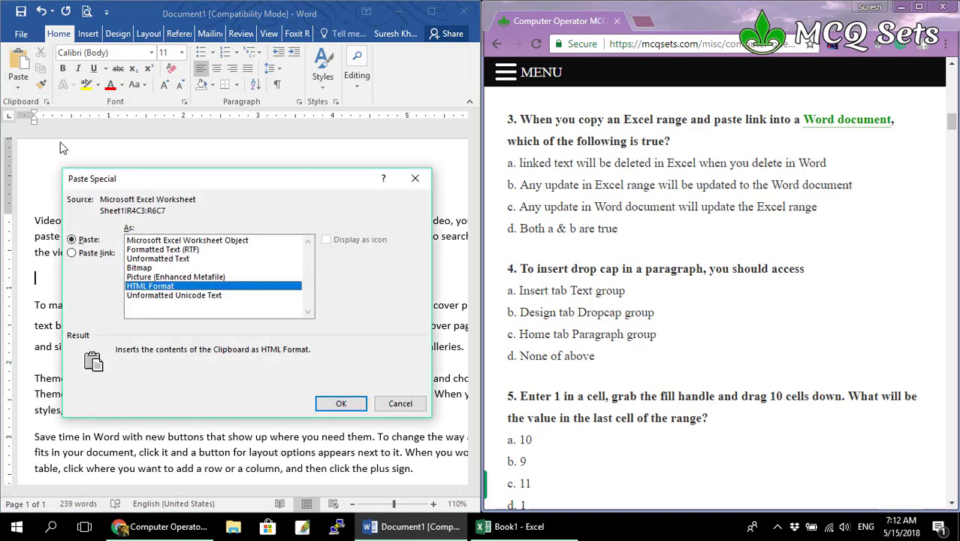
pyautogui.click(93, 255)
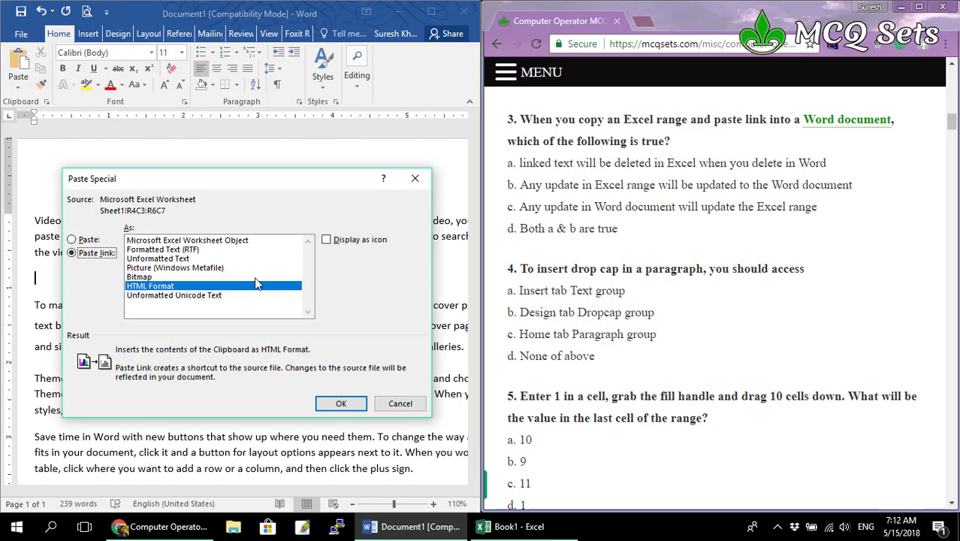
pyautogui.click(216, 241)
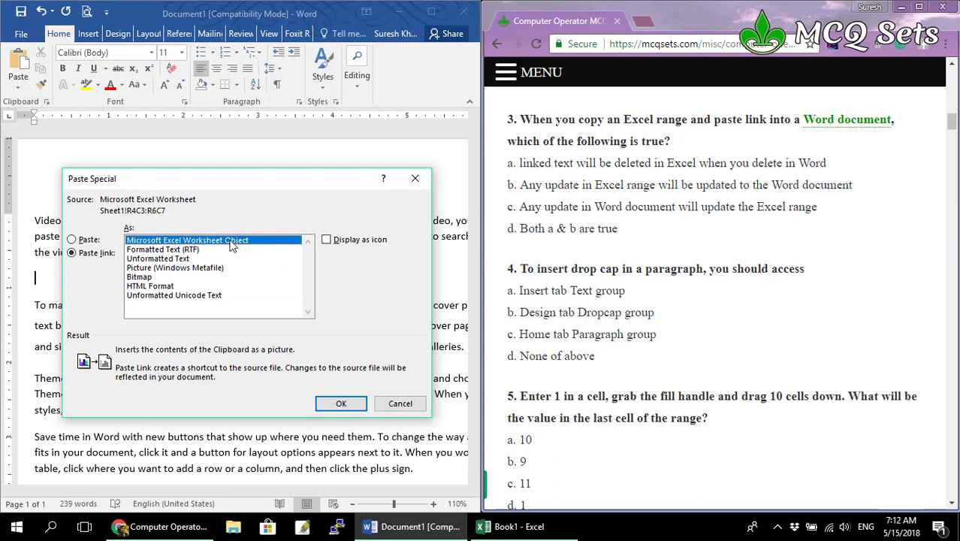
pyautogui.click(337, 402)
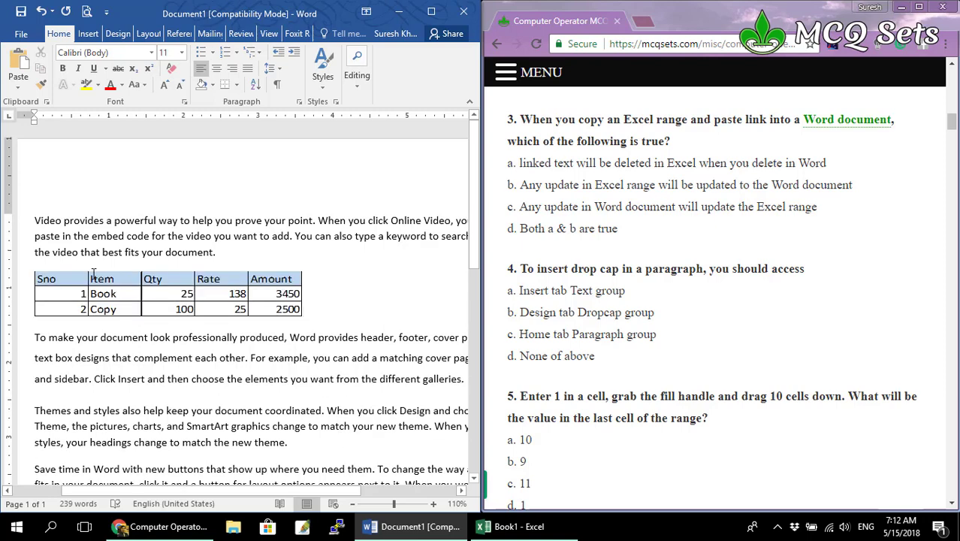
pyautogui.click(123, 293)
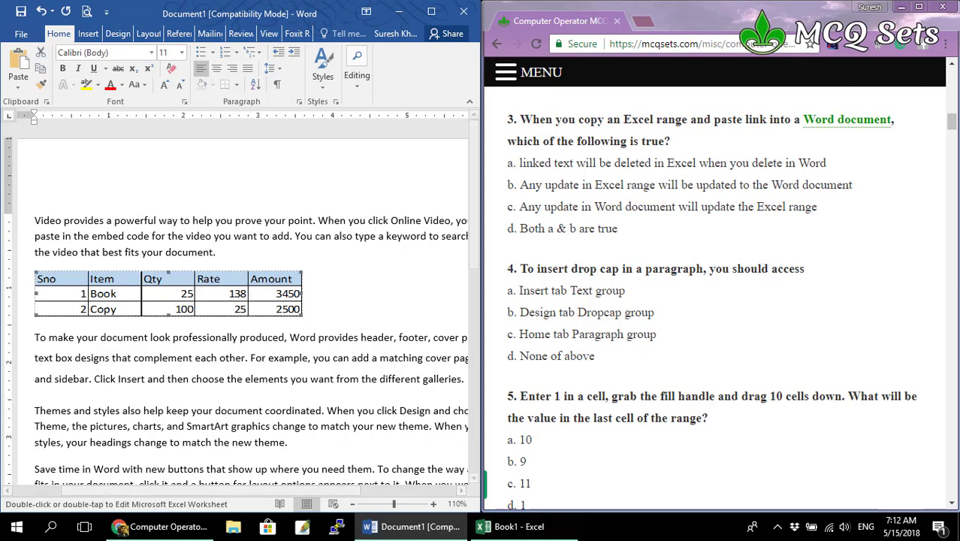
# Switch to the Excel workbook and set the Book row's quantity in E5 to 125
pyautogui.click(542, 532)
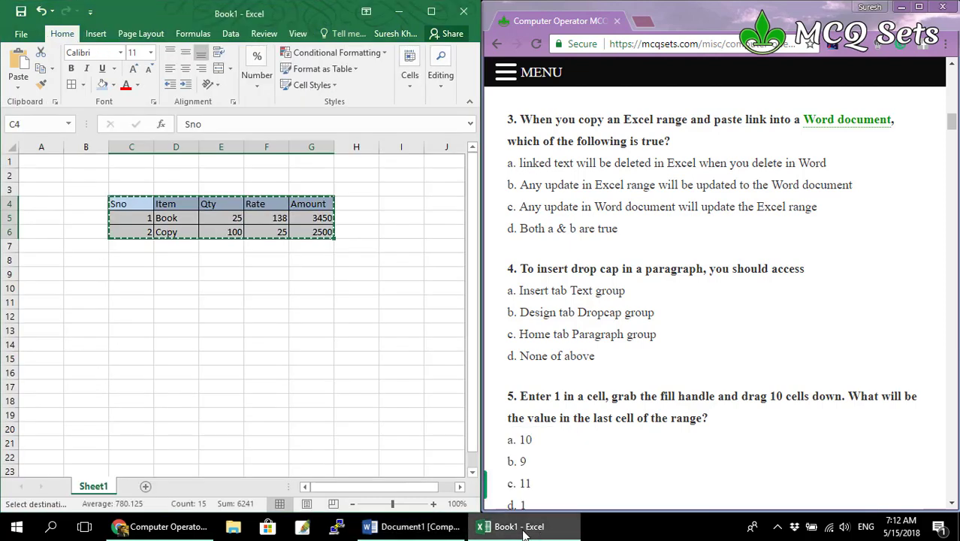
pyautogui.click(228, 312)
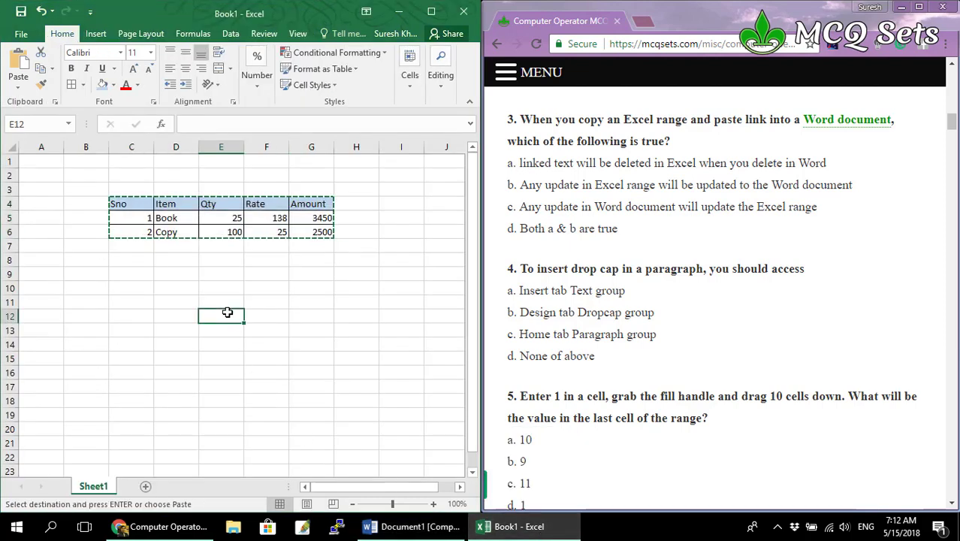
pyautogui.click(217, 222)
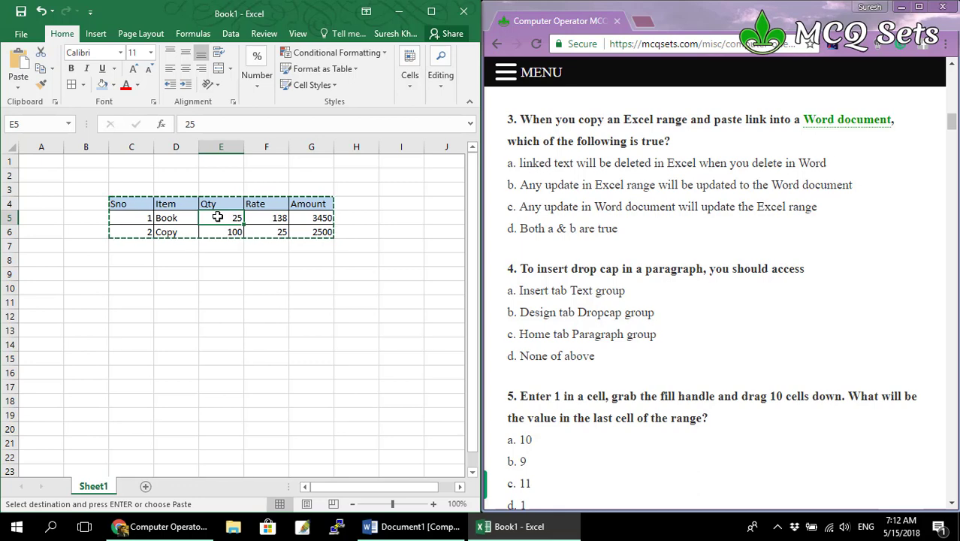
pyautogui.write('125')
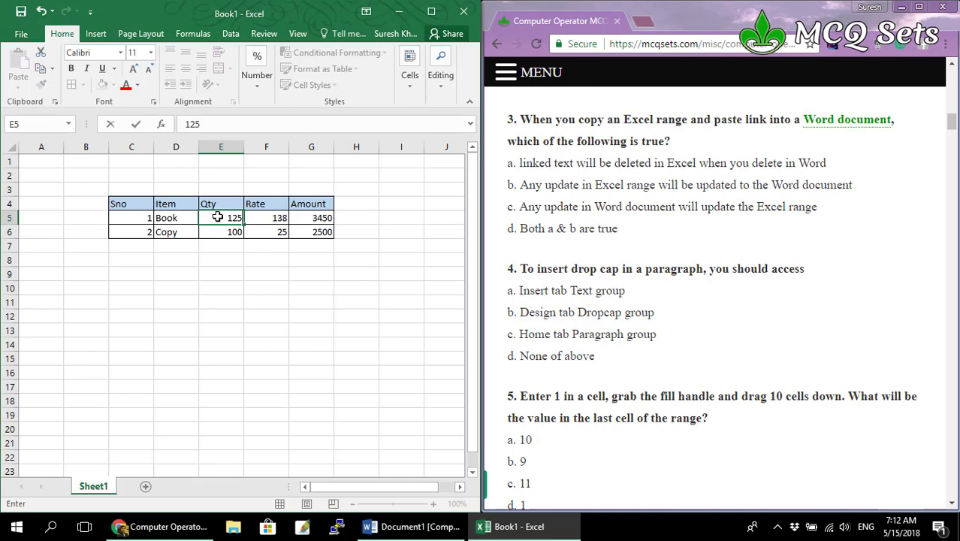
pyautogui.press('Return')
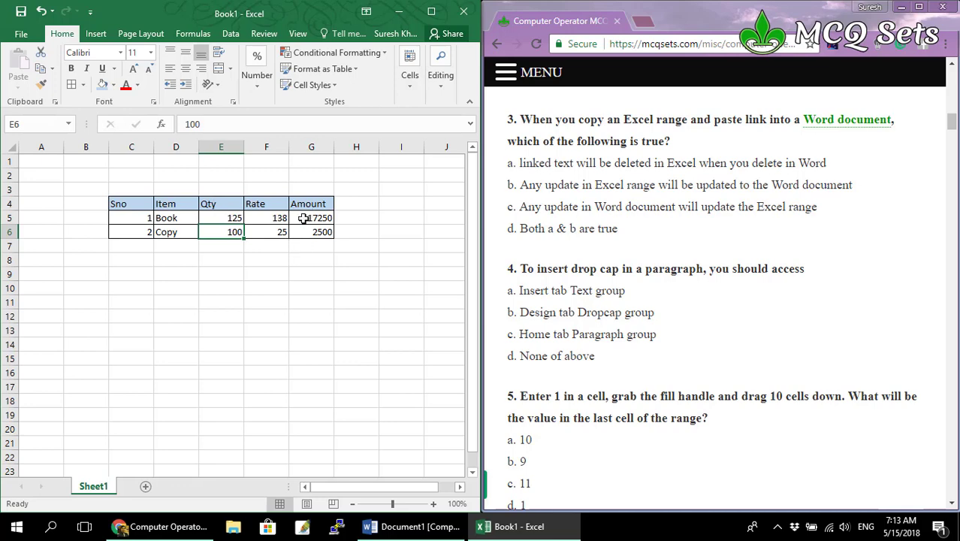
# Check the linked table in Word, and highlight option b of question 3 on the quiz page
pyautogui.click(413, 527)
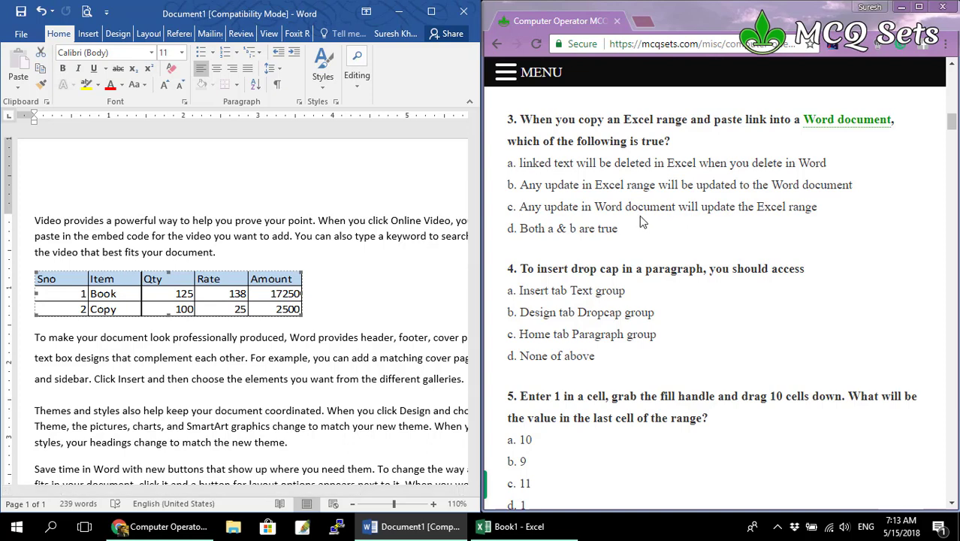
pyautogui.tripleClick(571, 184)
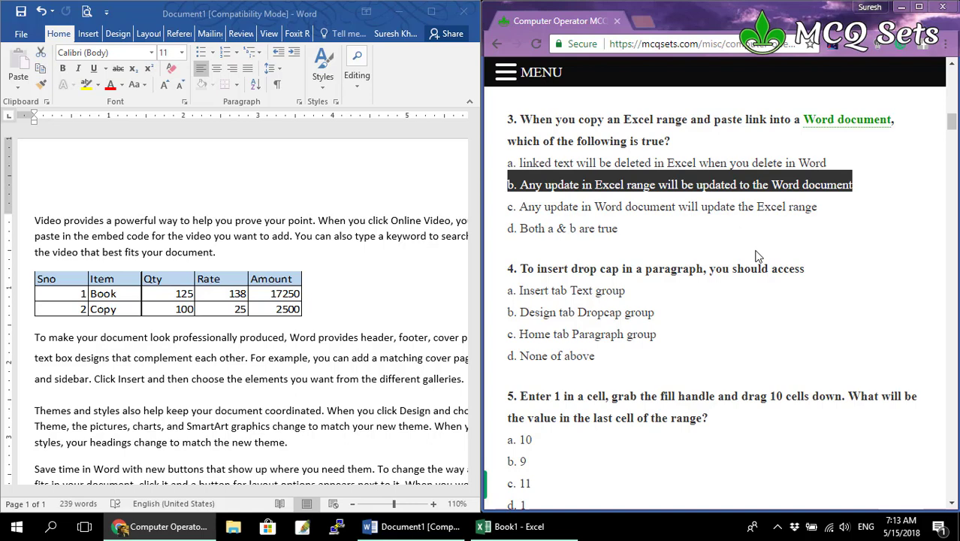
# Open the linked table's source range in Excel from the Word document, and return to Word
pyautogui.click(192, 291)
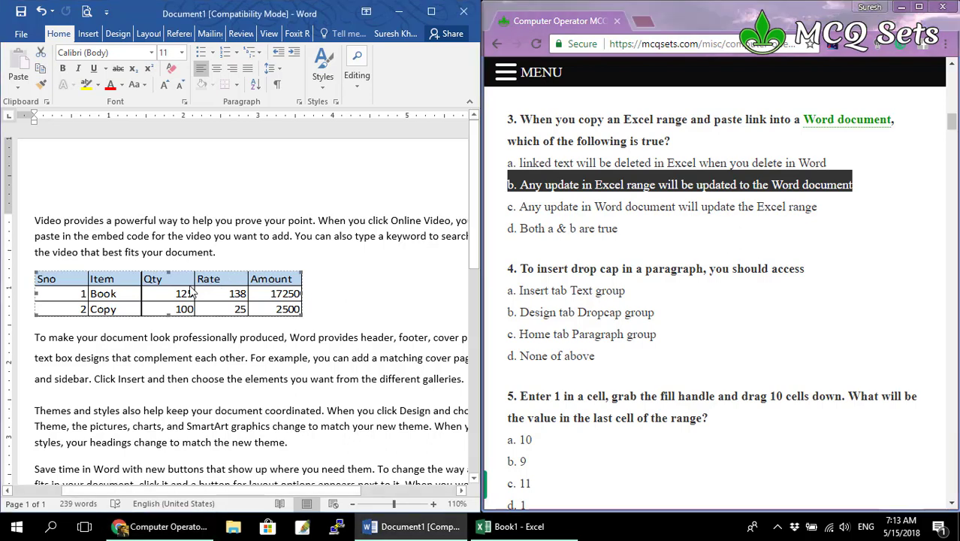
pyautogui.hotkey('alt', 'Tab')
pyautogui.hotkey('ctrl', 'v')
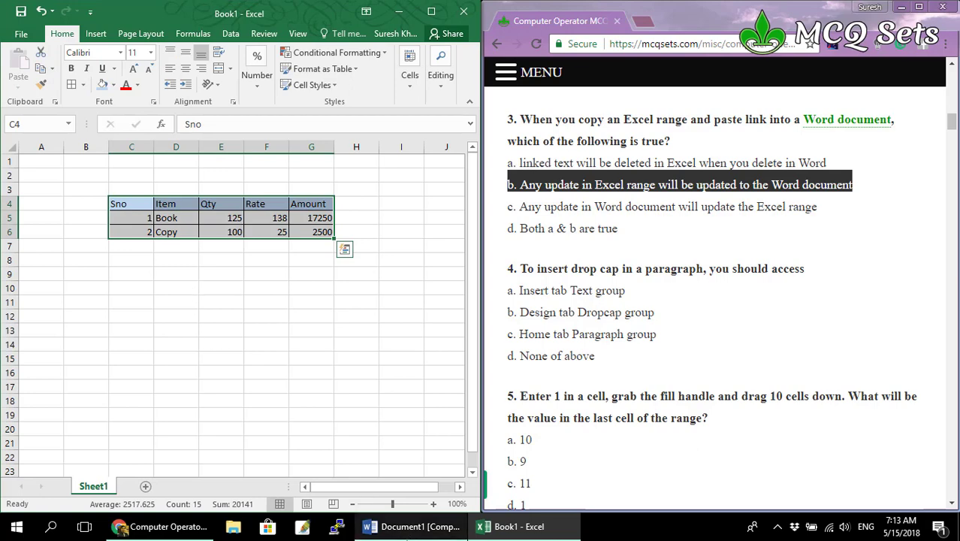
pyautogui.click(410, 533)
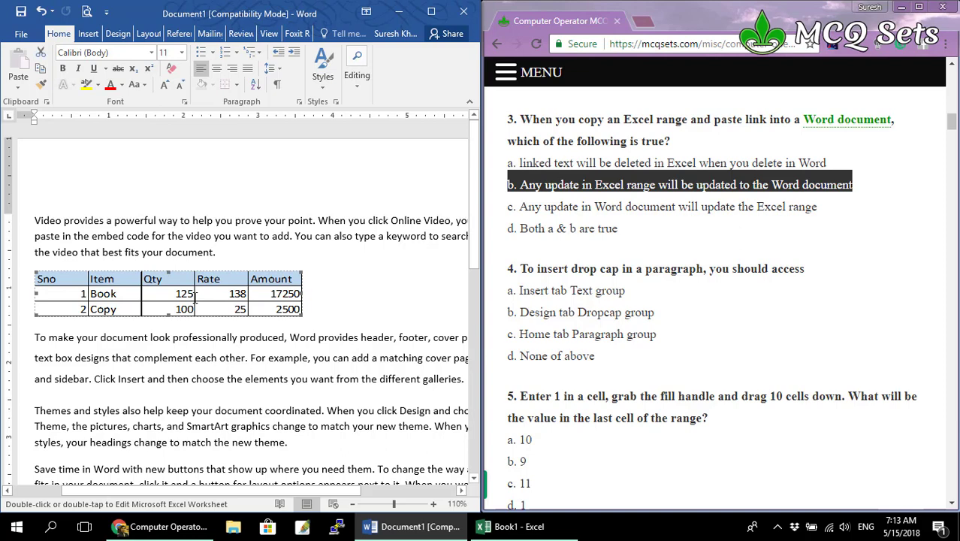
# Delete the linked table from the Word document, check the source range in Excel, and return to Word
pyautogui.press('Delete')
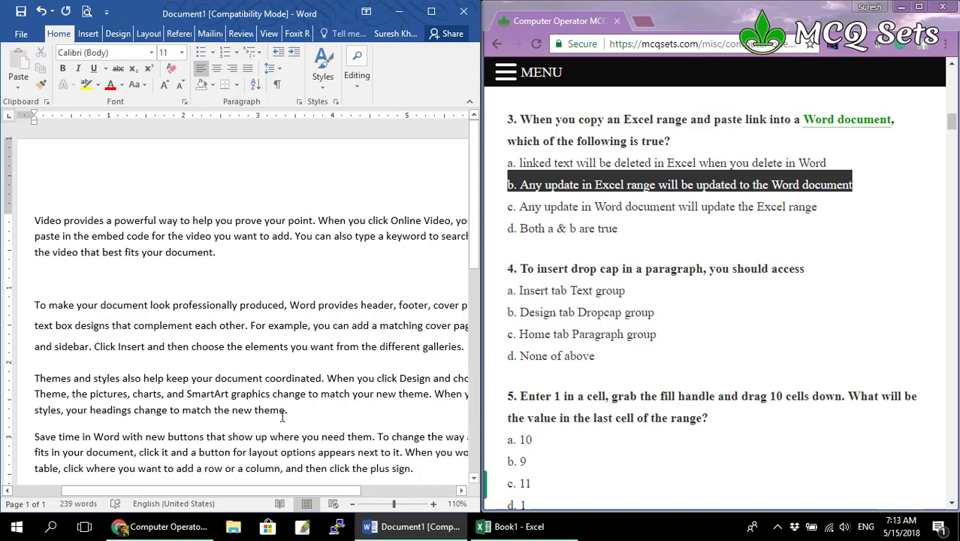
pyautogui.click(525, 529)
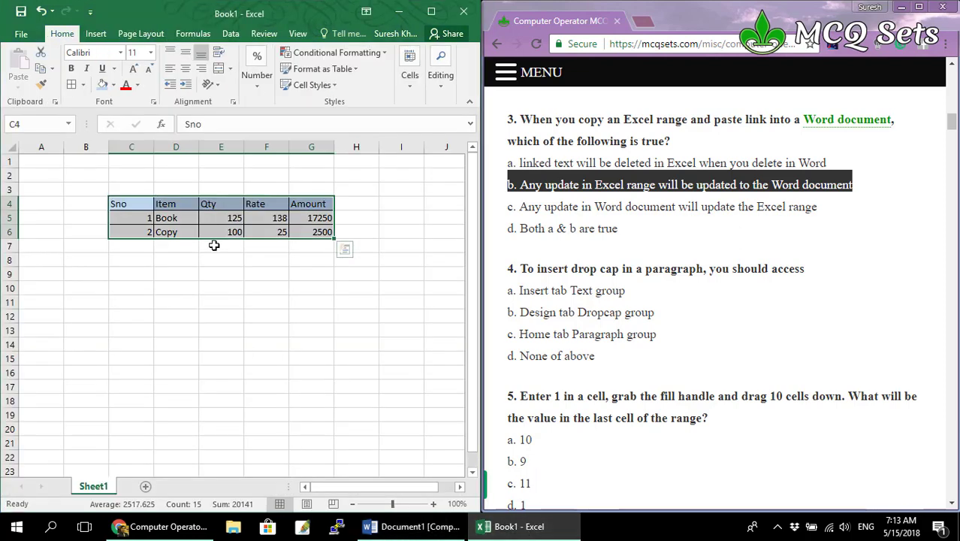
pyautogui.hotkey('ctrl', 'c')
pyautogui.click(408, 530)
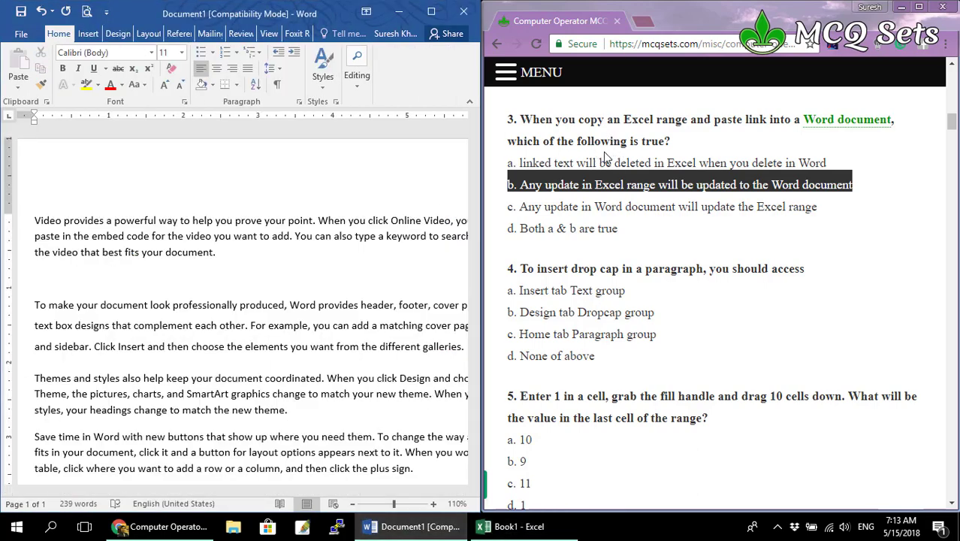
# Go to question 4 on the quiz page and highlight option a, Insert tab Text group
pyautogui.click(663, 239)
pyautogui.scroll(-2, 662, 238)
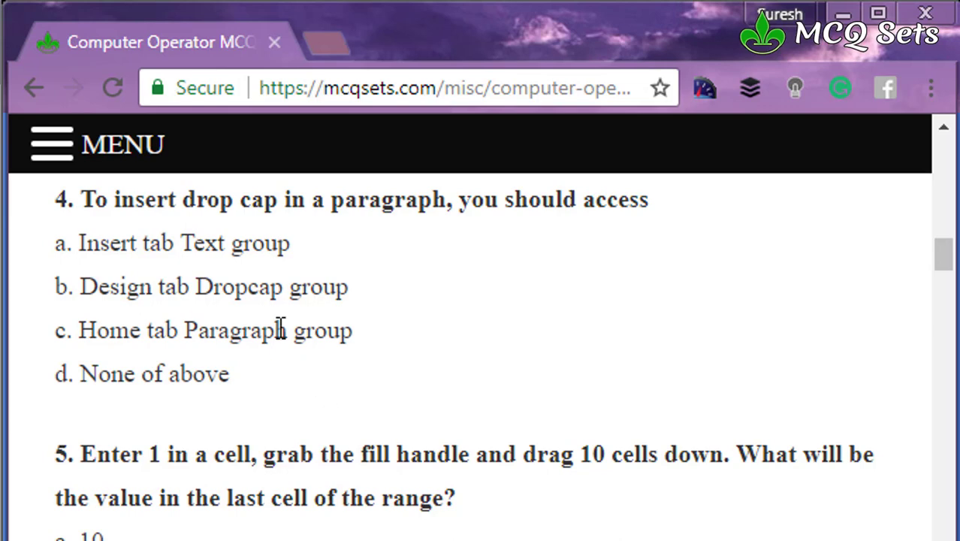
pyautogui.tripleClick(119, 244)
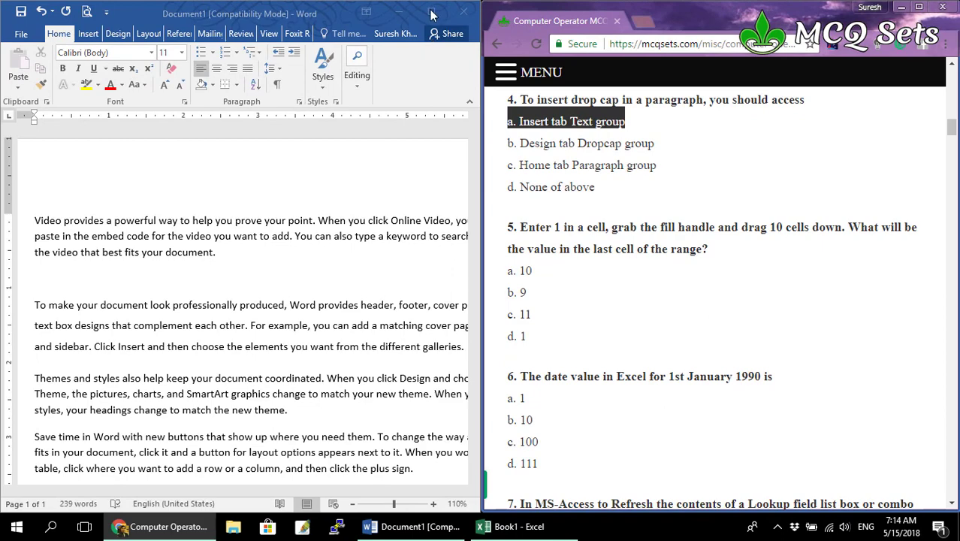
# Maximize Word, apply a Dropped drop cap to the "Themes and styles" paragraph, and snap the window back to the left half
pyautogui.doubleClick(432, 14)
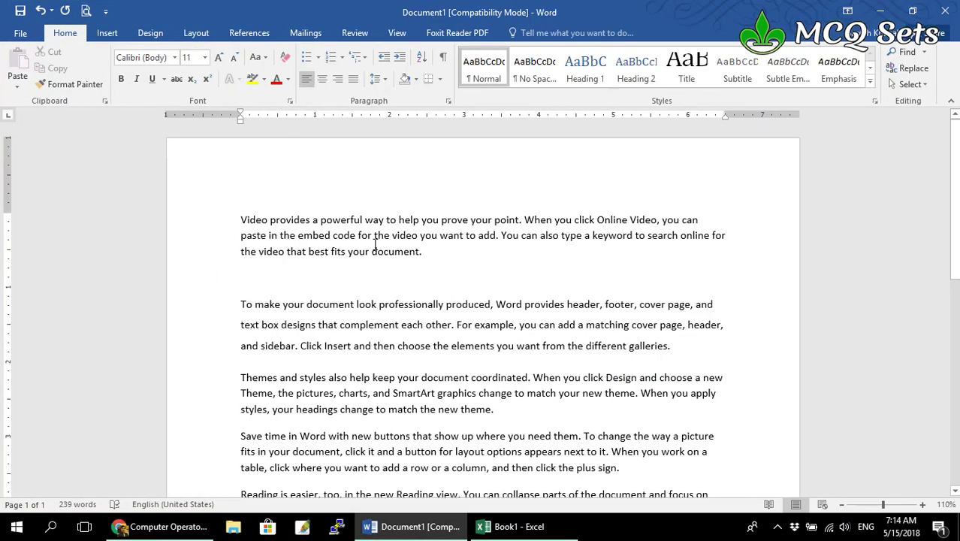
pyautogui.click(107, 33)
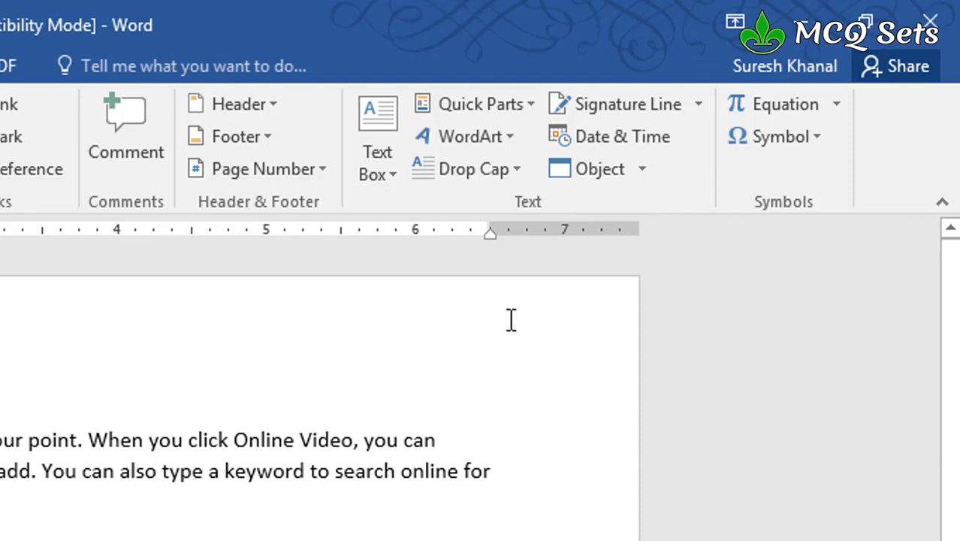
pyautogui.click(517, 171)
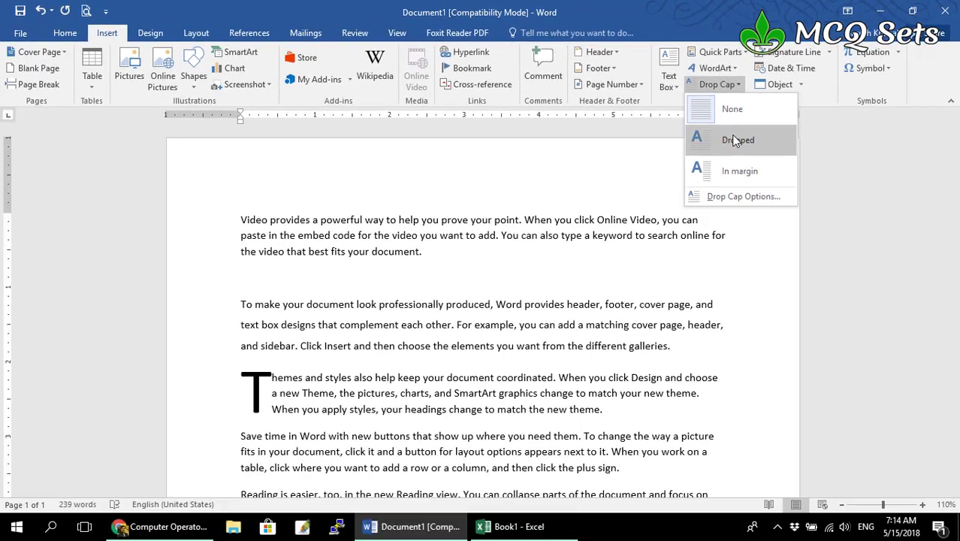
pyautogui.click(528, 273)
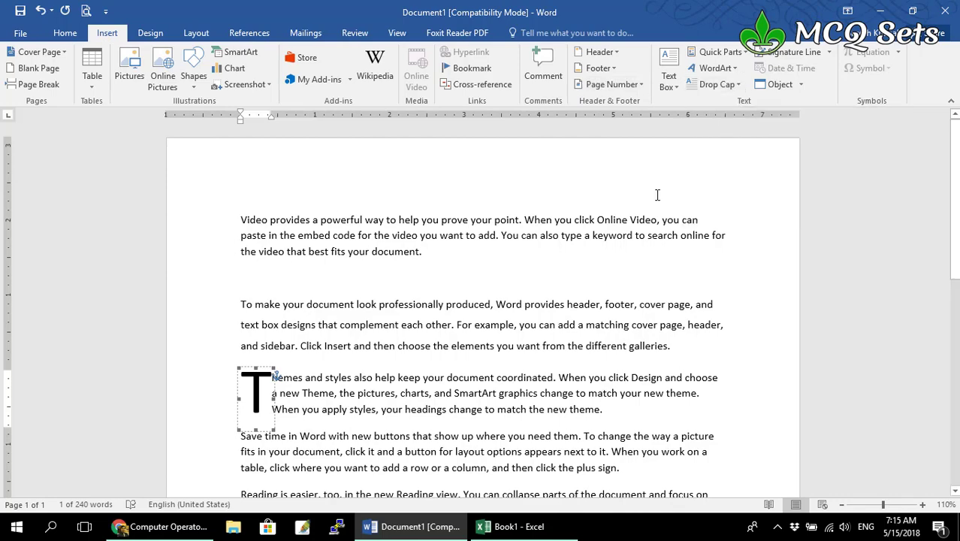
pyautogui.press('super+Left')
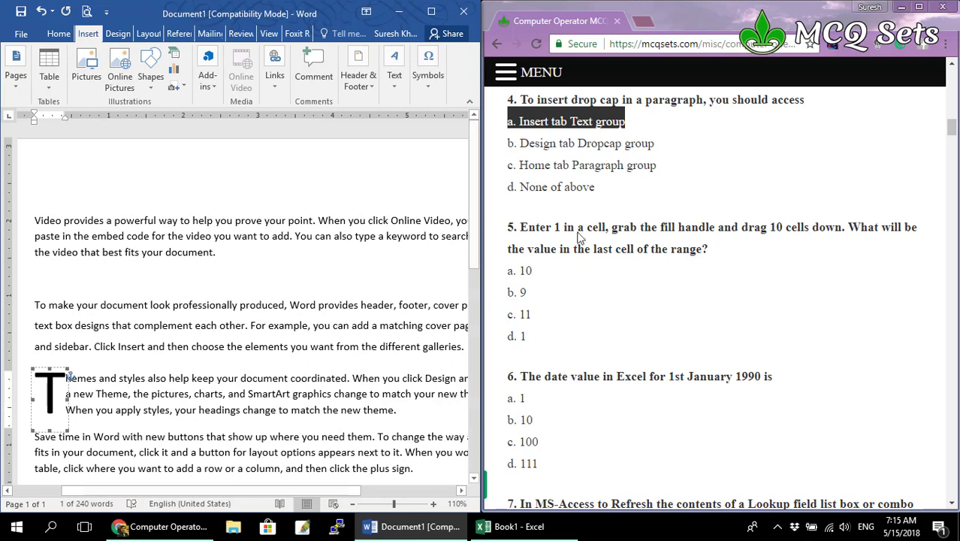
# Go to question 5 on the quiz page, switch to the Excel workbook, and enter 1 in cell D12
pyautogui.click(636, 244)
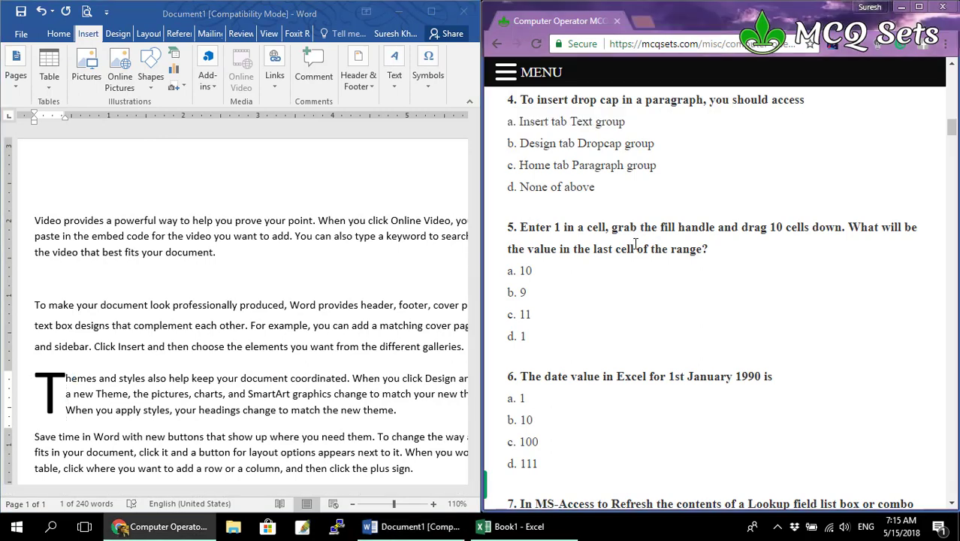
pyautogui.scroll(-3, 636, 244)
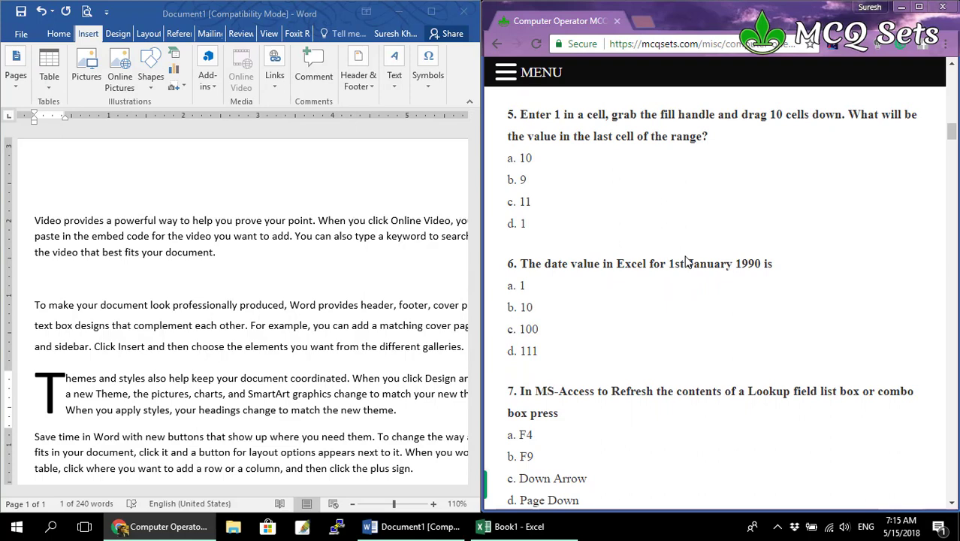
pyautogui.click(514, 527)
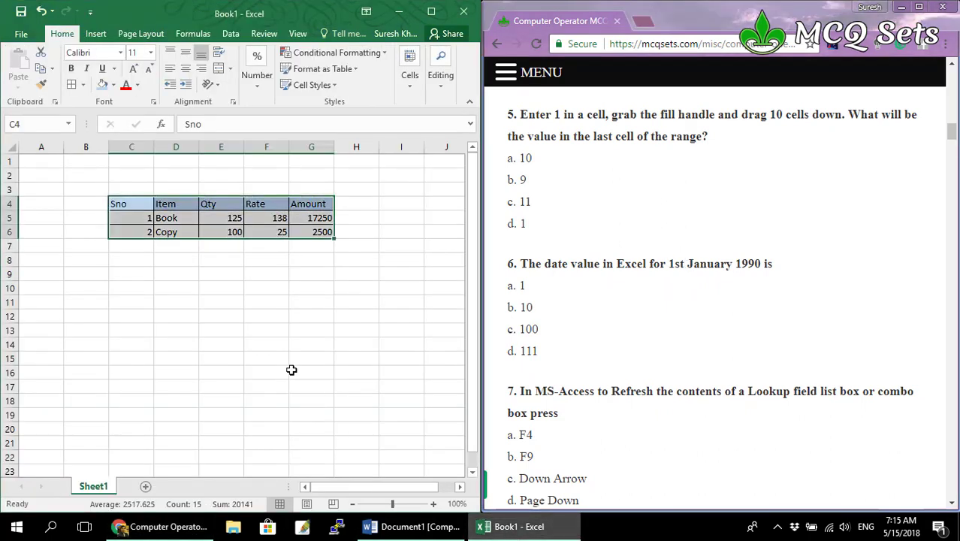
pyautogui.click(197, 317)
pyautogui.write('1')
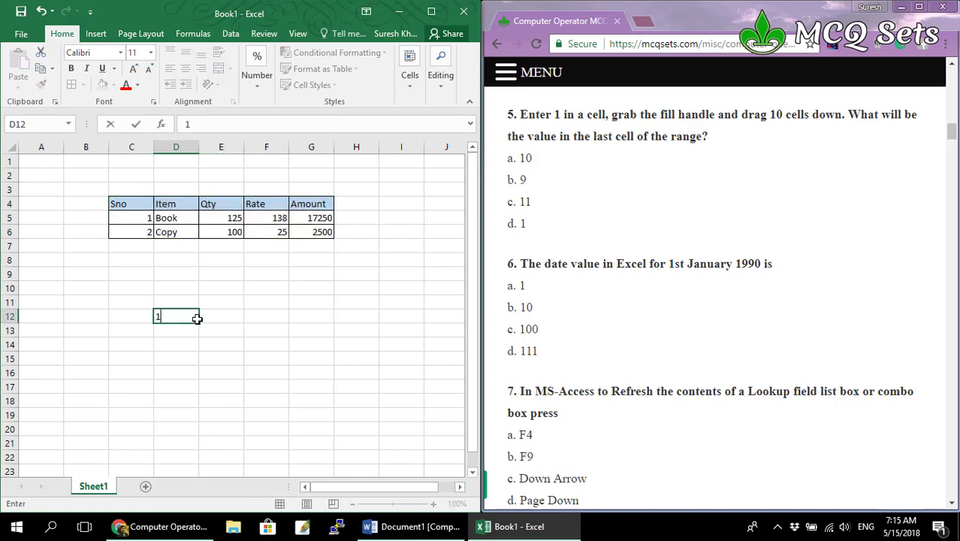
pyautogui.press('Return')
# Fill the value in D12 down through D21 with the fill handle
pyautogui.click(197, 317)
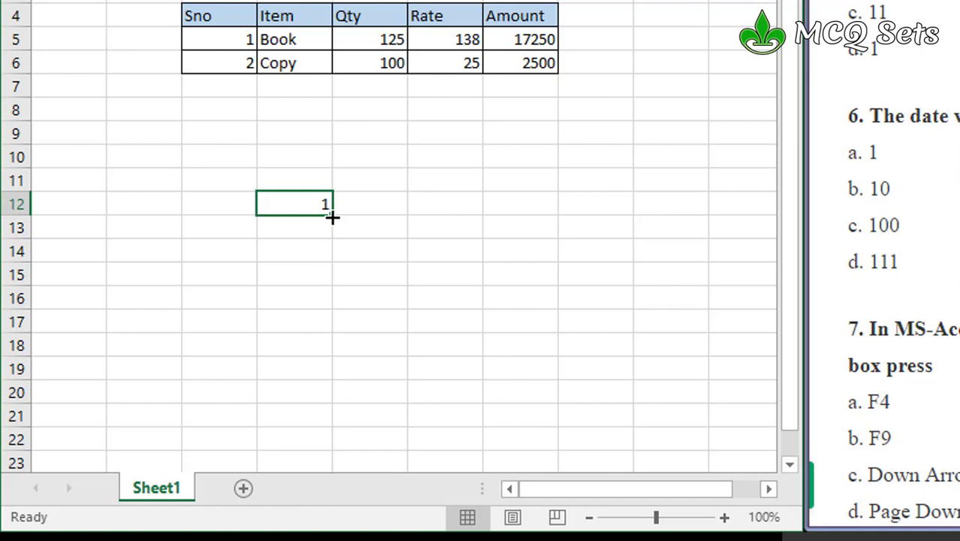
pyautogui.moveTo(332, 216); pyautogui.dragTo(331, 242)
pyautogui.moveTo(331, 269); pyautogui.dragTo(333, 424)
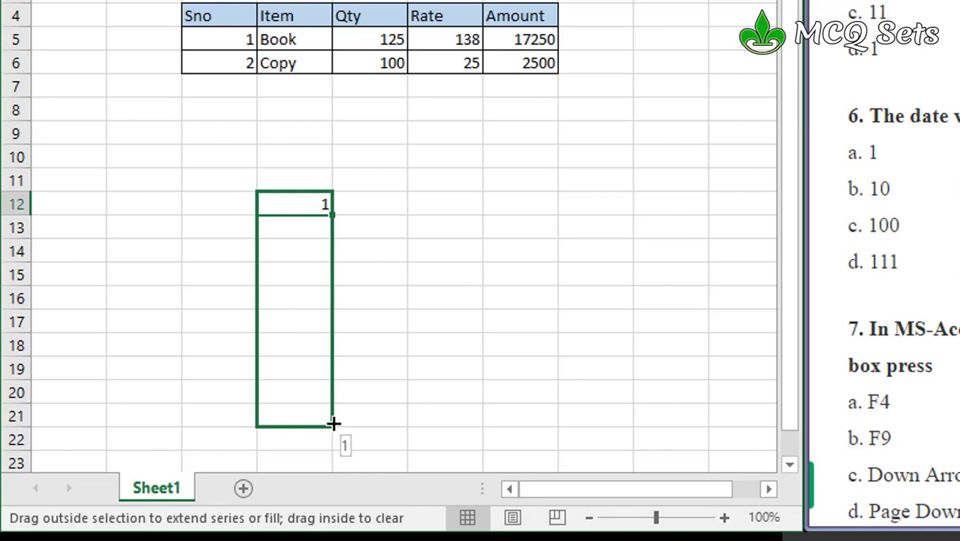
pyautogui.moveTo(333, 424); pyautogui.dragTo(333, 424)
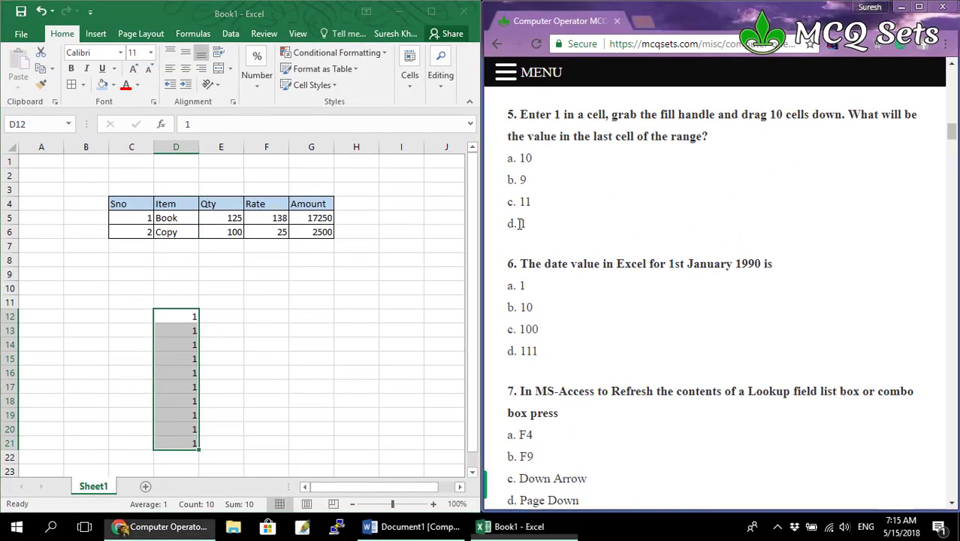
# Highlight option d of question 5 on the quiz page and return to the Excel workbook
pyautogui.tripleClick(570, 198)
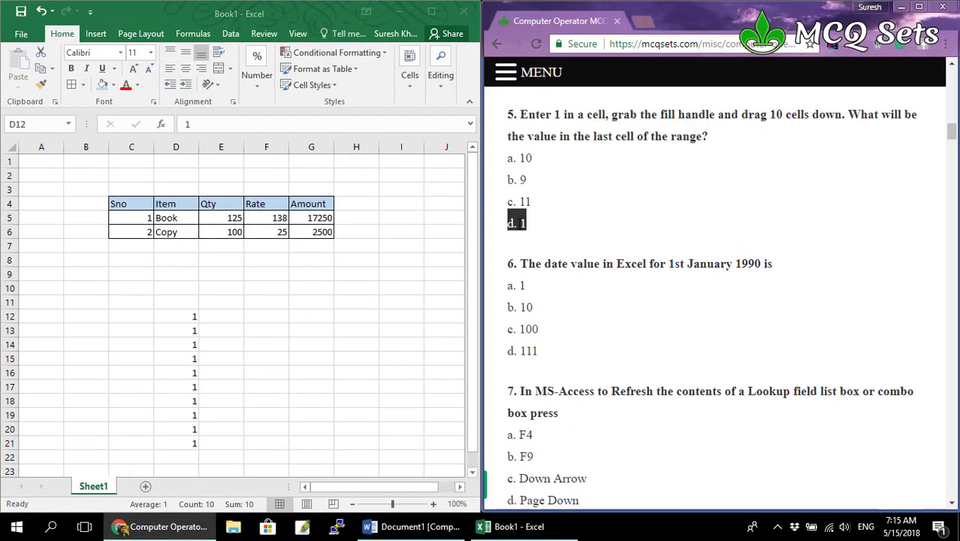
pyautogui.hotkey('alt', 'Tab')
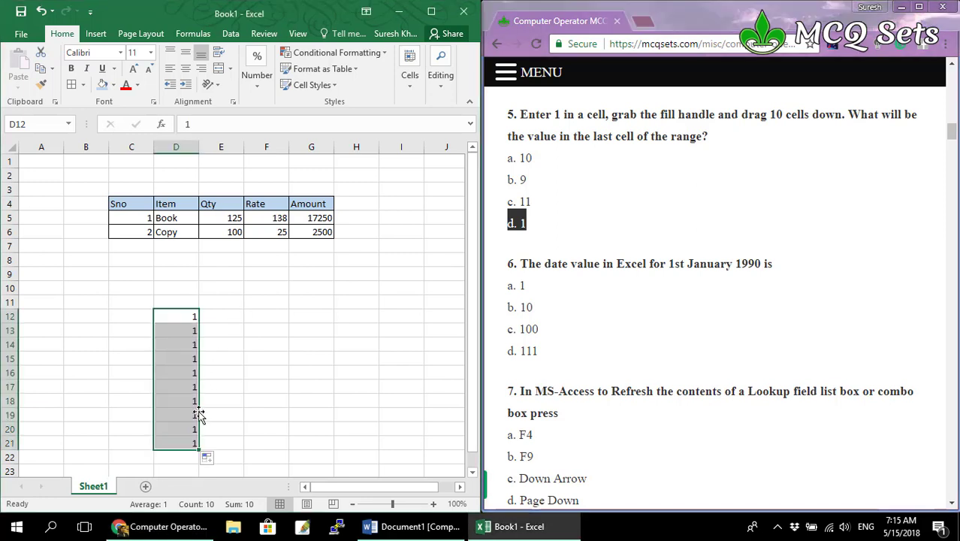
# Enter 1 in F12 and 2 in F13, and fill the series from both cells down through F21
pyautogui.click(261, 315)
pyautogui.write('1')
pyautogui.press('Return')
pyautogui.write('2')
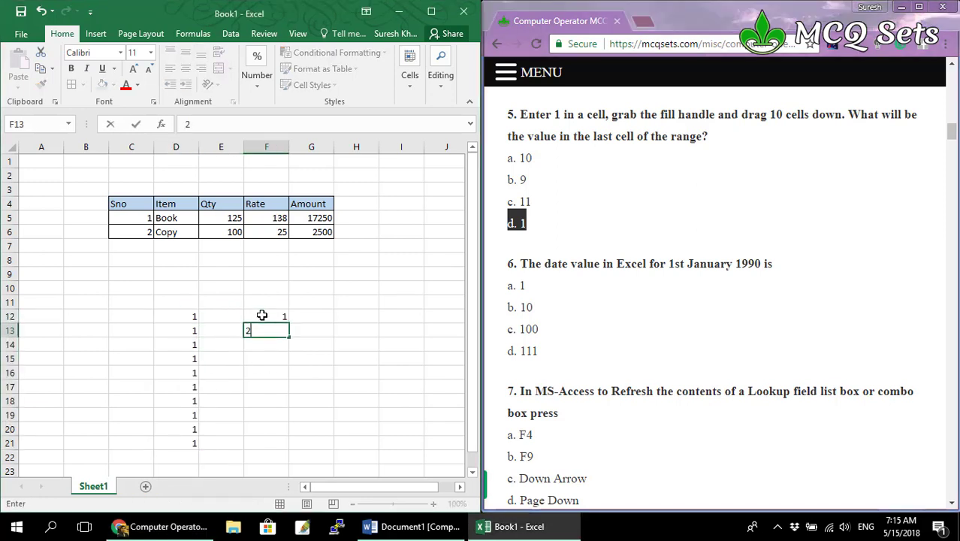
pyautogui.press('Return')
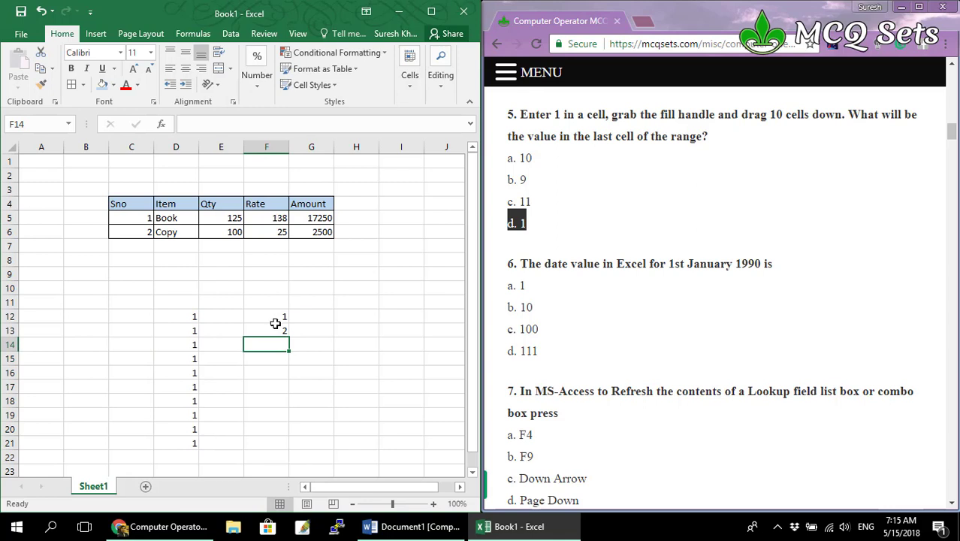
pyautogui.moveTo(276, 315); pyautogui.dragTo(289, 451)
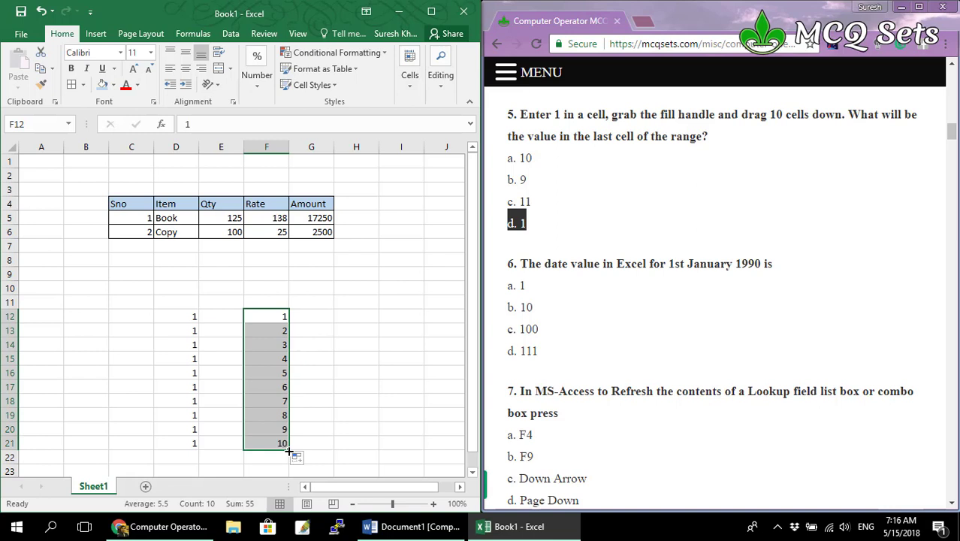
# Fill the single value in D12 down through D21 again
pyautogui.click(182, 316)
pyautogui.moveTo(198, 323); pyautogui.dragTo(205, 451)
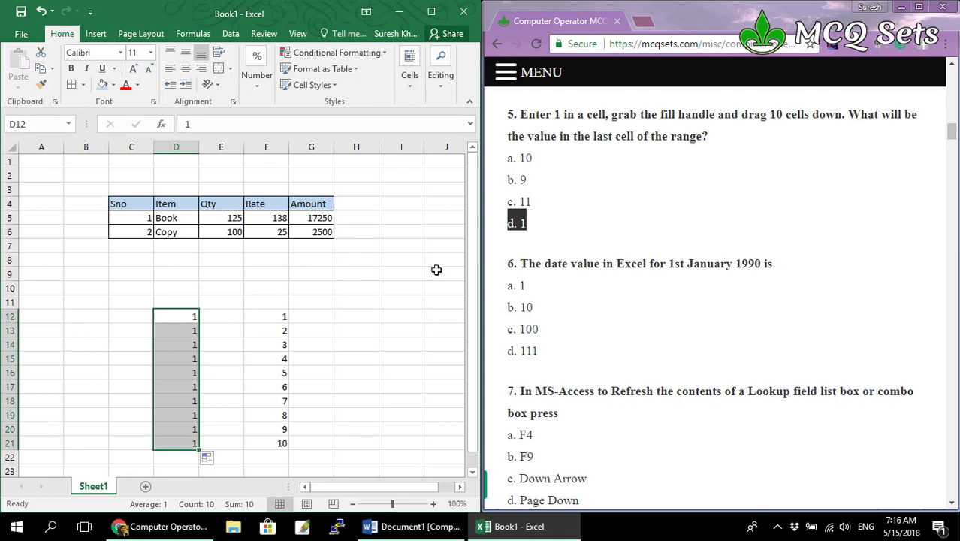
# Enter 1 in H12 and 5 in H13, and fill the series from both cells down through H21
pyautogui.click(345, 312)
pyautogui.write('1')
pyautogui.press('Return')
pyautogui.write('5')
pyautogui.press('Return')
pyautogui.moveTo(360, 316); pyautogui.dragTo(373, 446)
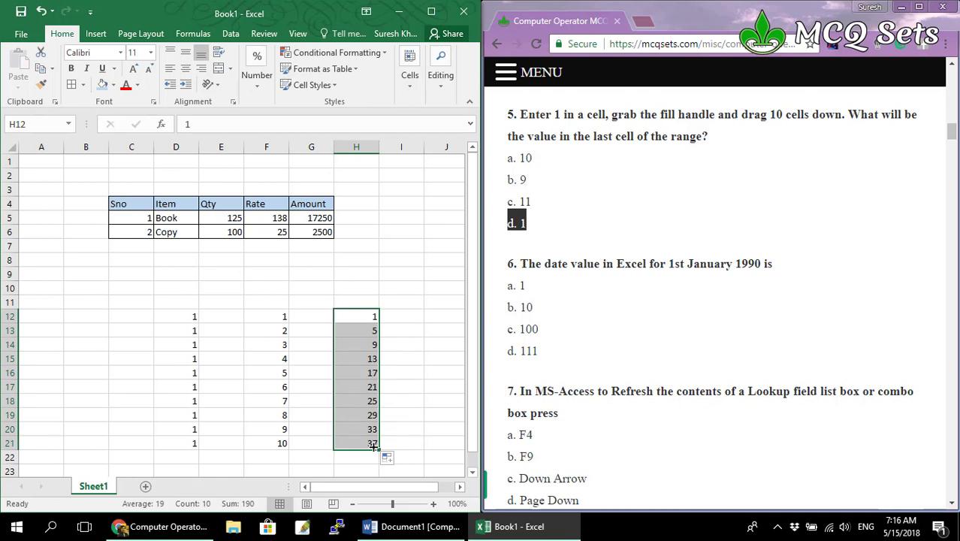
# Step down through the filled cells from H12 to H21 to examine the increment between values
pyautogui.click(362, 344)
pyautogui.click(365, 317)
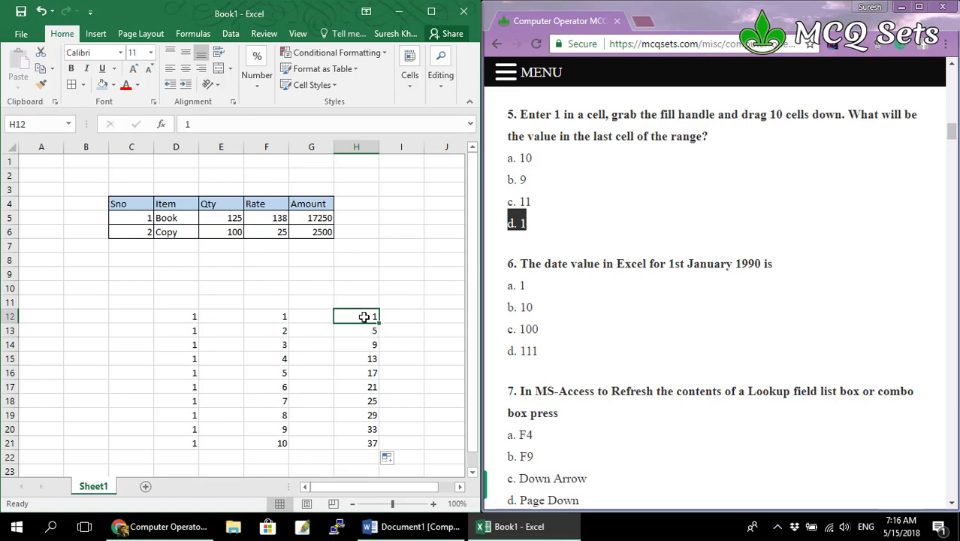
pyautogui.press('Down')
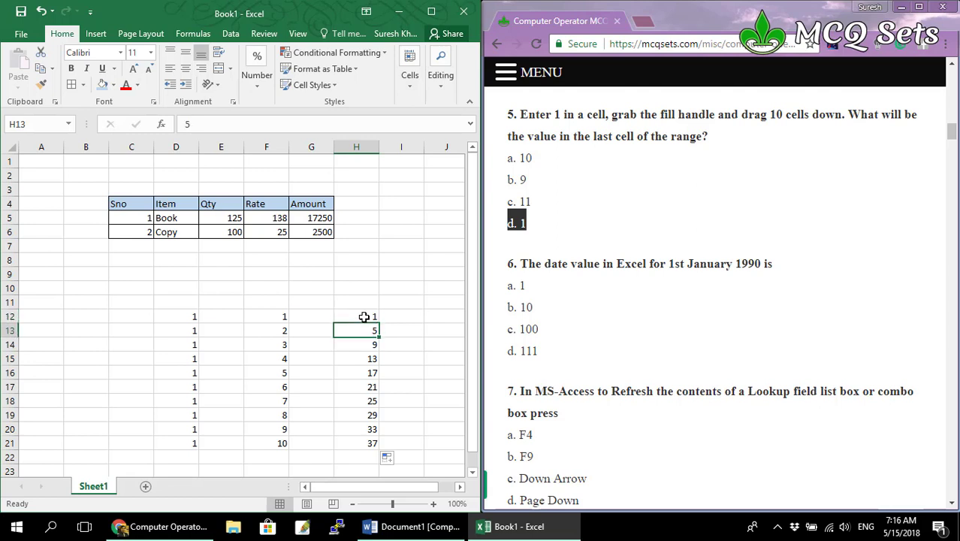
pyautogui.press('Down')
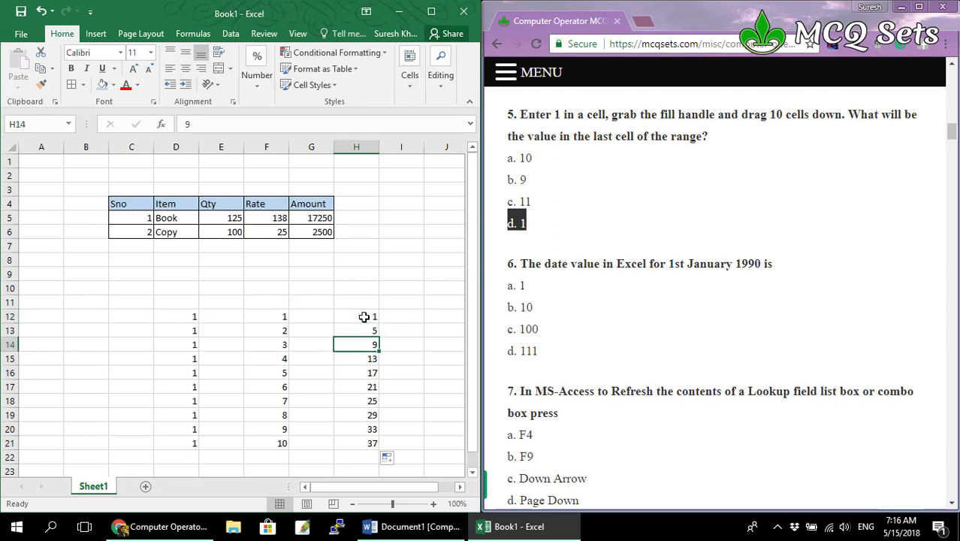
pyautogui.press('Down')
pyautogui.press('Down')
pyautogui.press('Down')
pyautogui.press('Down')
pyautogui.press('Down')
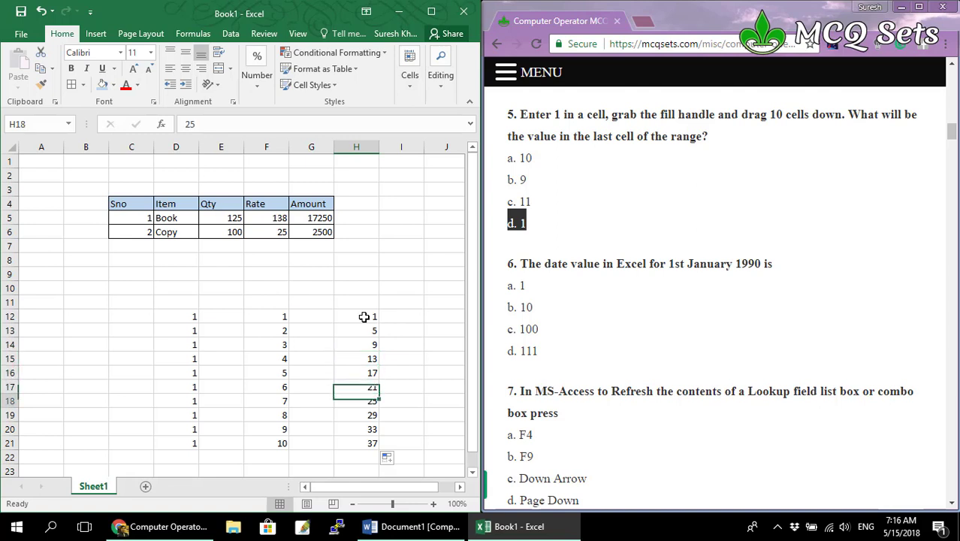
pyautogui.press('Down')
pyautogui.press('Down')
# Go back up to H12 and fill only its value down through H21, overwriting the series
pyautogui.press('Up')
pyautogui.press('Up')
pyautogui.press('Up')
pyautogui.press('Up')
pyautogui.press('Up')
pyautogui.press('Up')
pyautogui.press('Up')
pyautogui.press('Up')
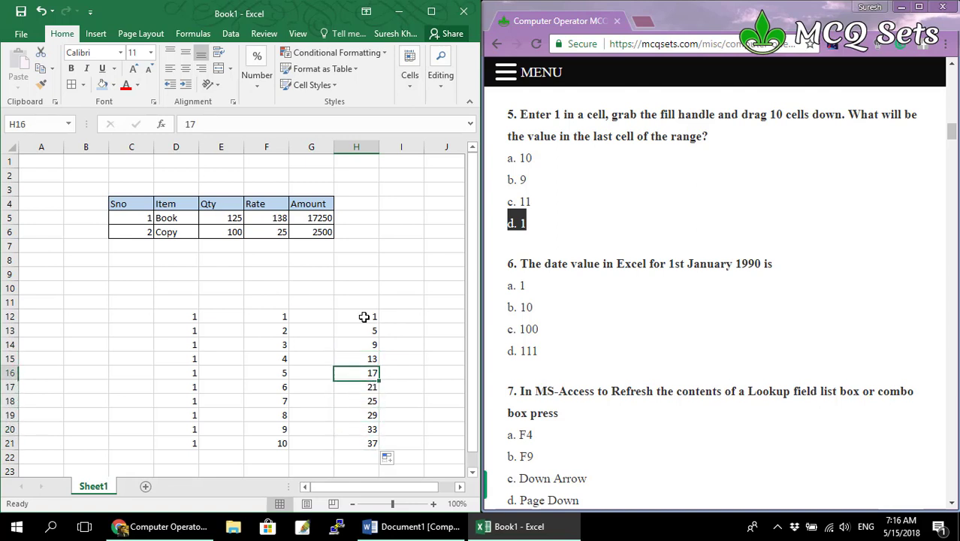
pyautogui.press('Up')
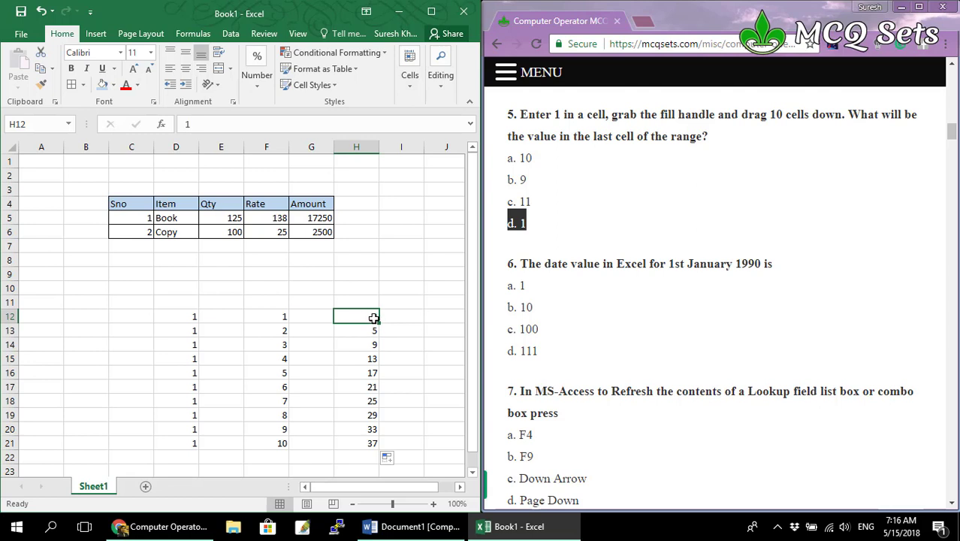
pyautogui.moveTo(378, 321)
pyautogui.mouseDown()
pyautogui.moveTo(379, 456)
pyautogui.moveTo(375, 446)
pyautogui.mouseUp()
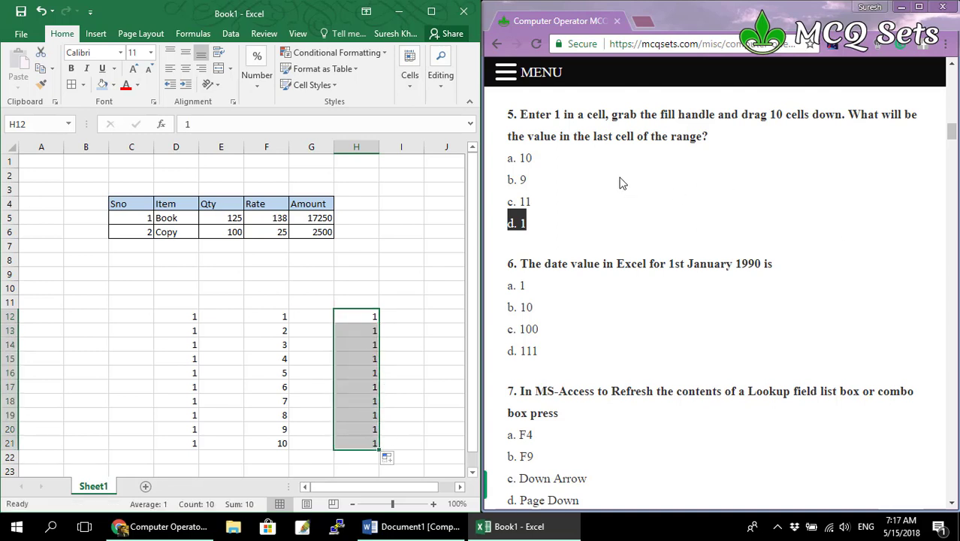
# Return to the quiz page in the browser, go to question 6, and highlight option a
pyautogui.click(707, 15)
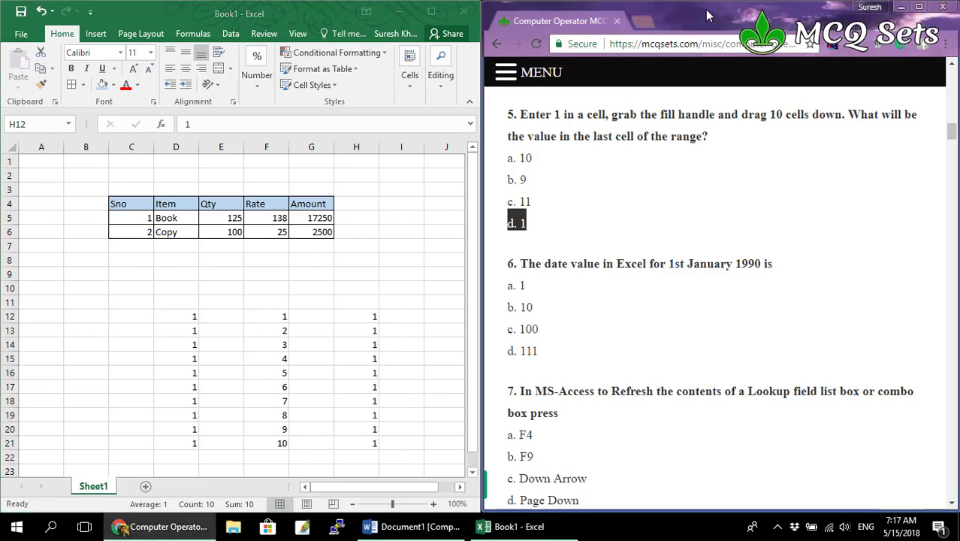
pyautogui.press('Down')
pyautogui.press('Down')
pyautogui.press('Down')
pyautogui.press('Down')
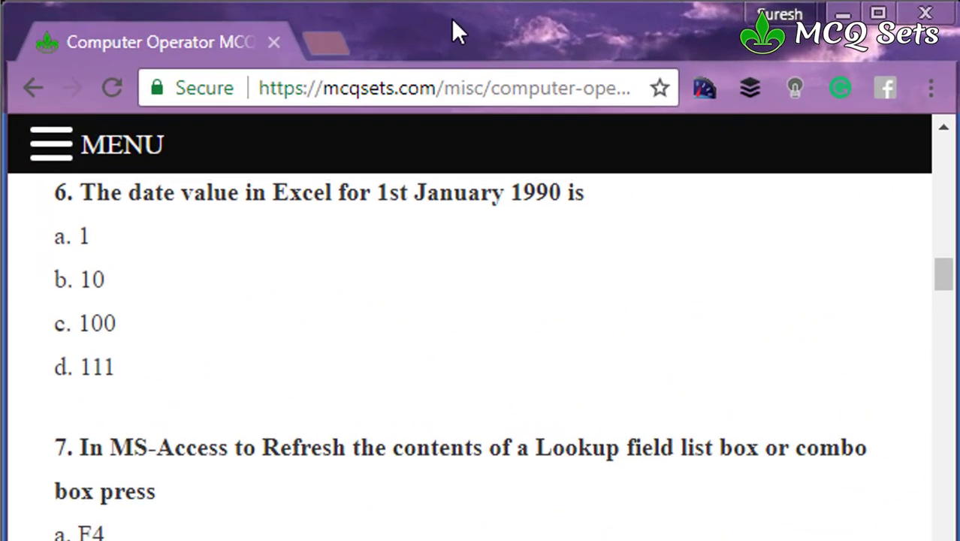
pyautogui.press('Up')
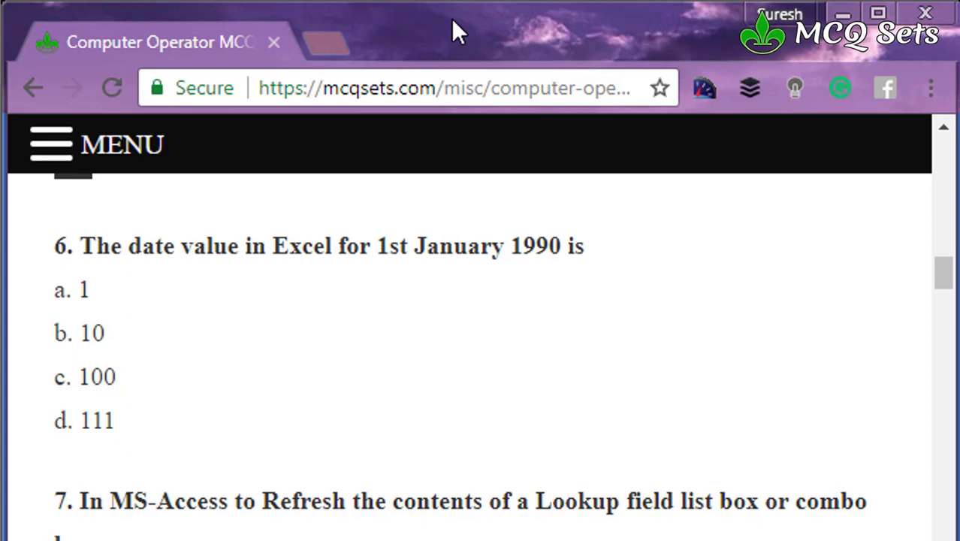
pyautogui.tripleClick(82, 290)
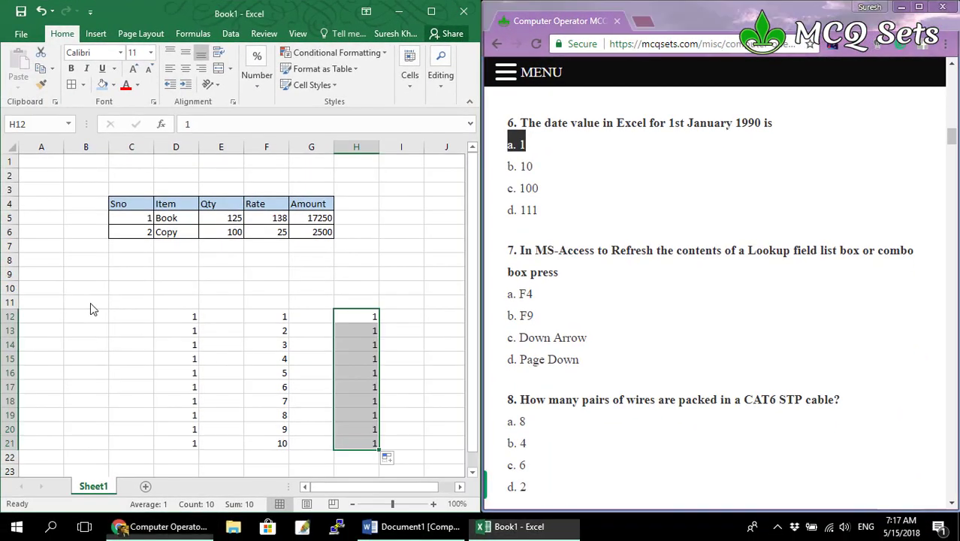
# Switch to the Excel workbook and enter 2nd march 2018 in cell B12
pyautogui.click(88, 317)
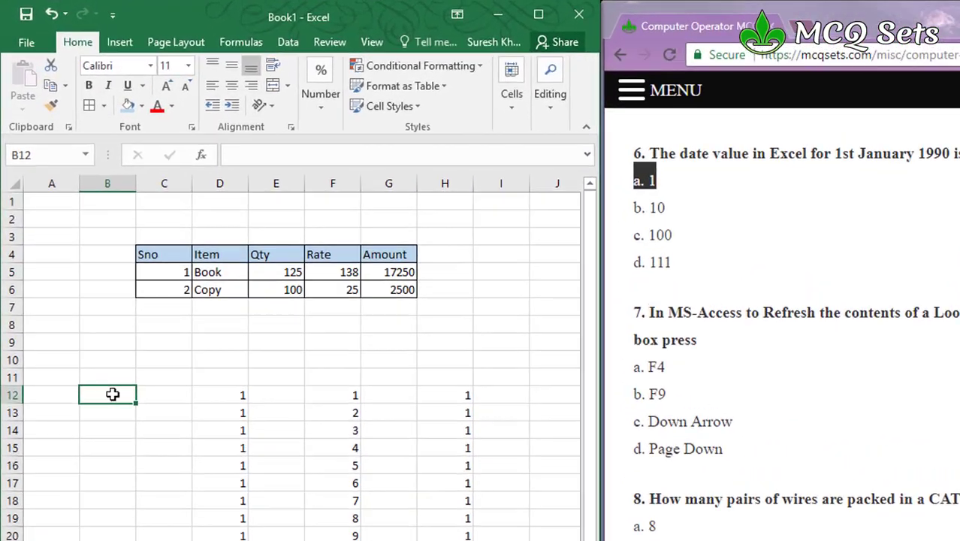
pyautogui.write('2nd')
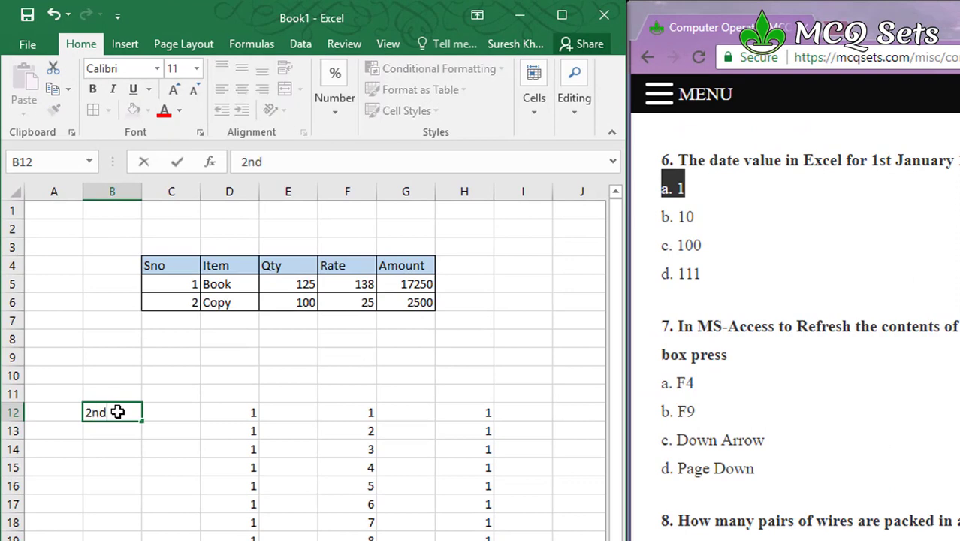
pyautogui.write(' march 2018')
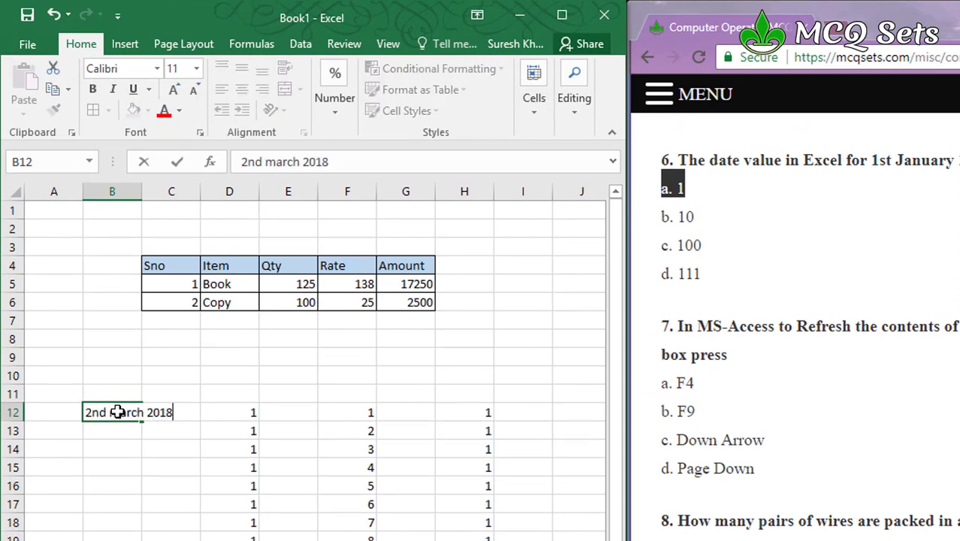
pyautogui.press('Return')
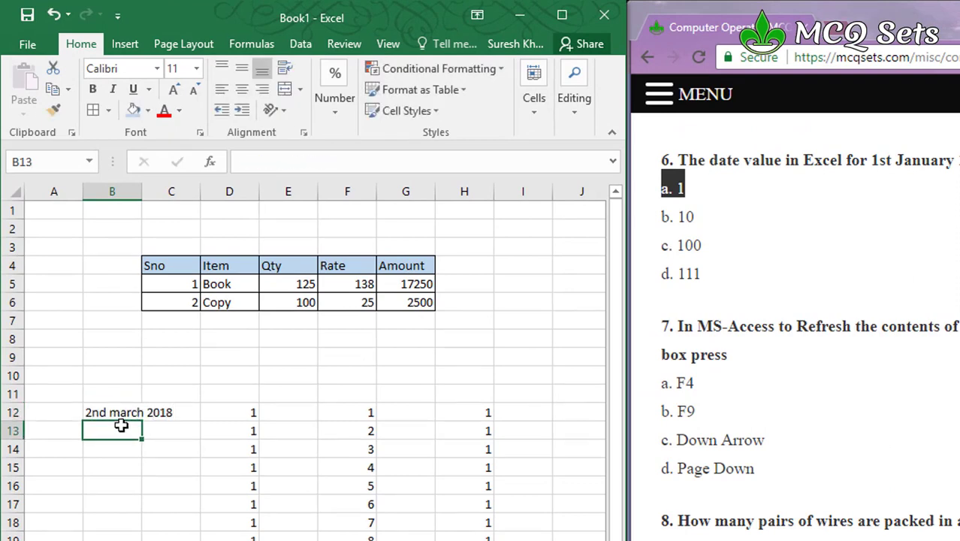
pyautogui.click(111, 418)
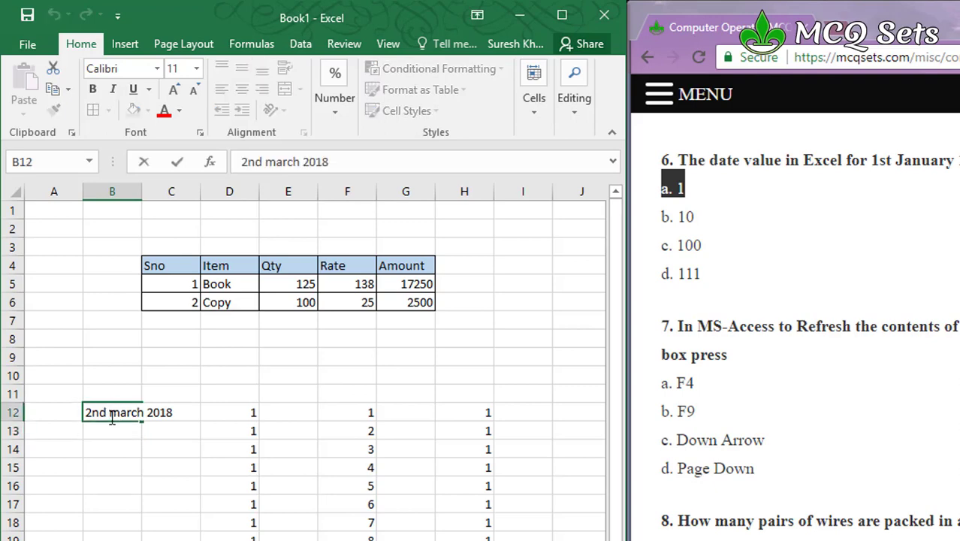
# Enter the date 2/03/2018 in cell B14
pyautogui.click(113, 451)
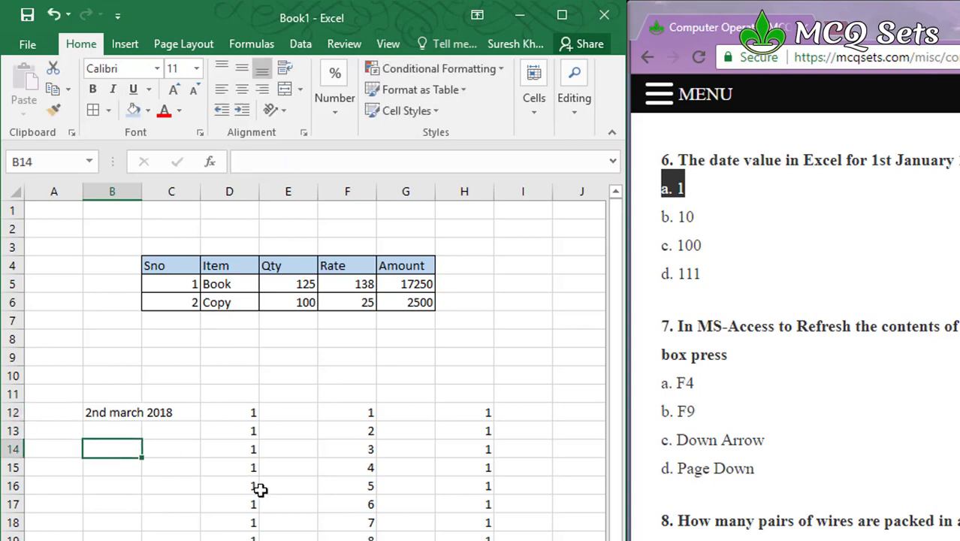
pyautogui.write('2/')
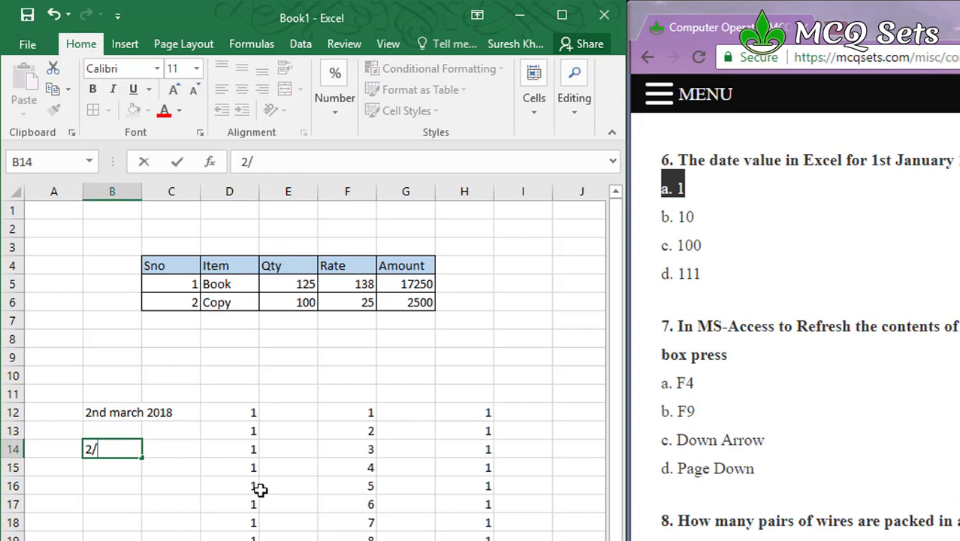
pyautogui.write('05')
pyautogui.press('BackSpace')
pyautogui.write('3/21')
pyautogui.press('BackSpace')
pyautogui.write('018')
pyautogui.press('Return')
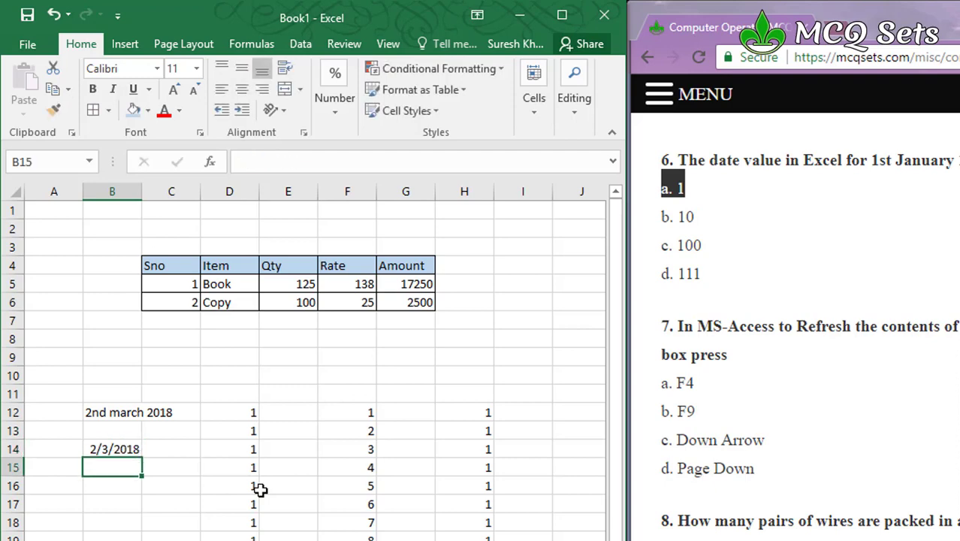
# Change the number format of the date in B14 to General and reselect the cell
pyautogui.click(107, 448)
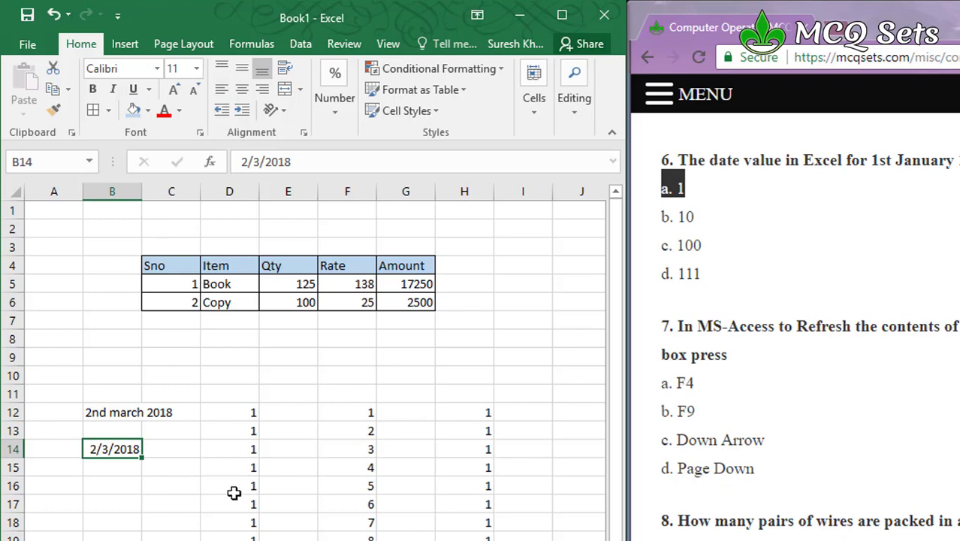
pyautogui.hotkey('ctrl', '1')
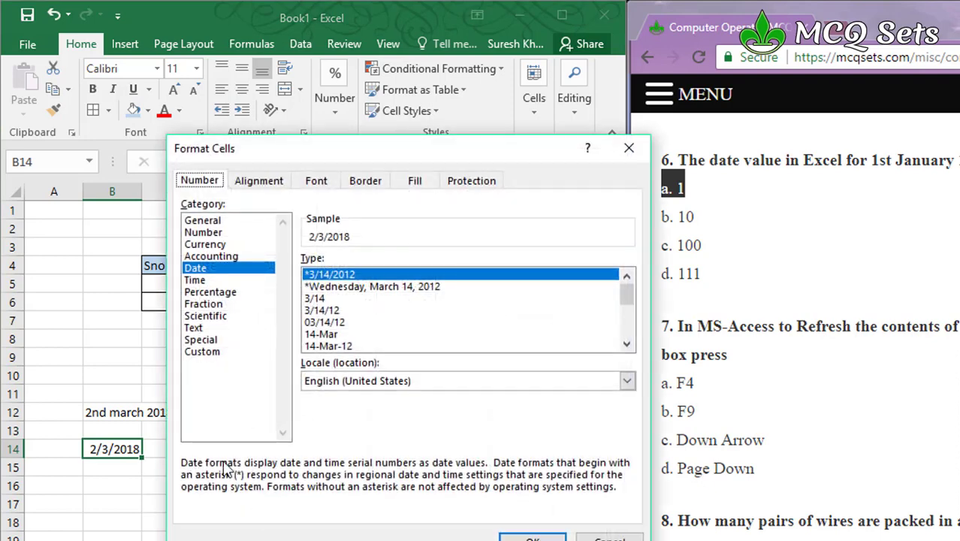
pyautogui.click(210, 221)
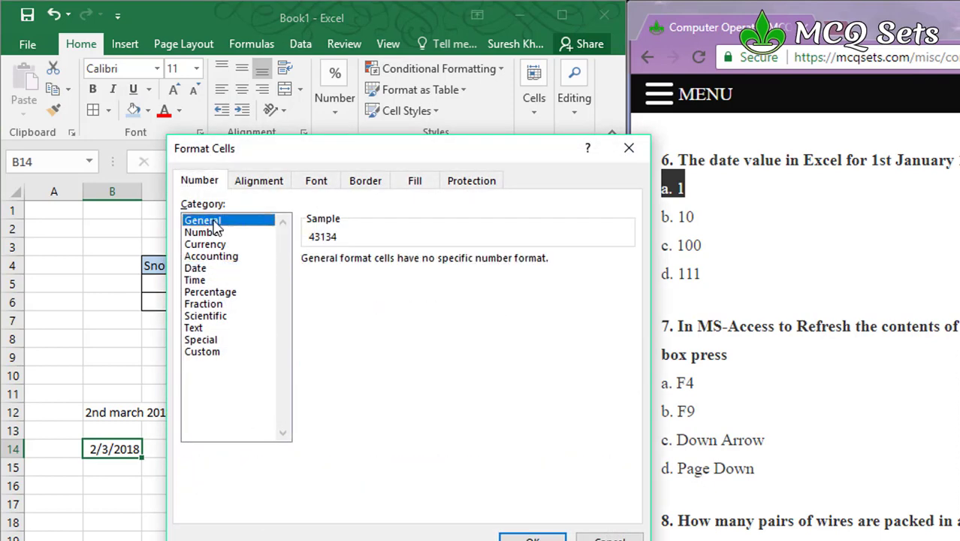
pyautogui.click(532, 538)
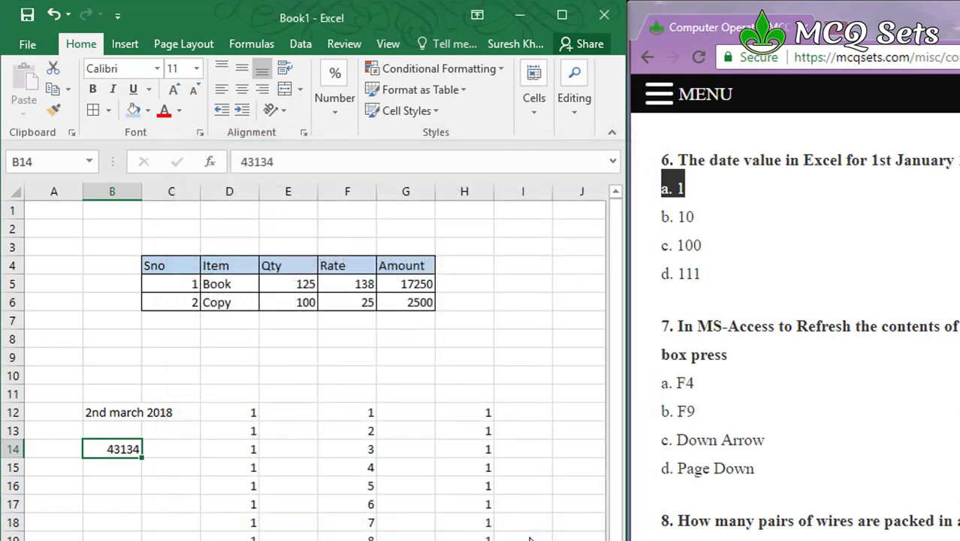
pyautogui.click(130, 511)
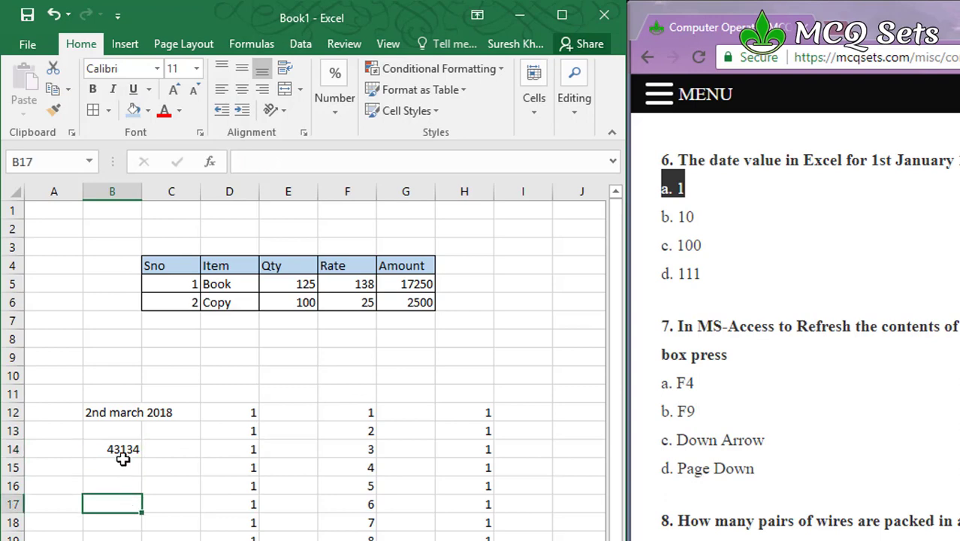
pyautogui.click(106, 449)
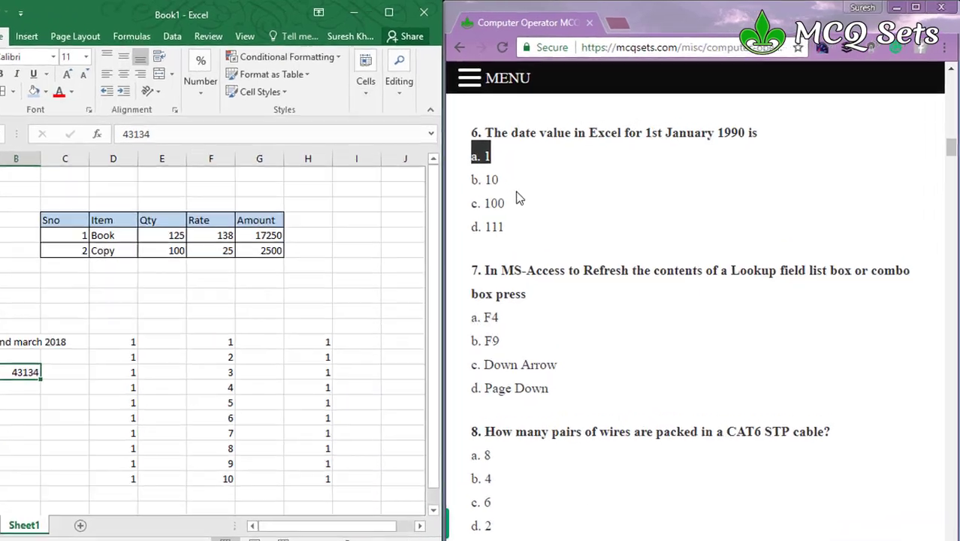
# Go to question 7 on the quiz page and highlight option b, F9
pyautogui.scroll(-2, 586, 188)
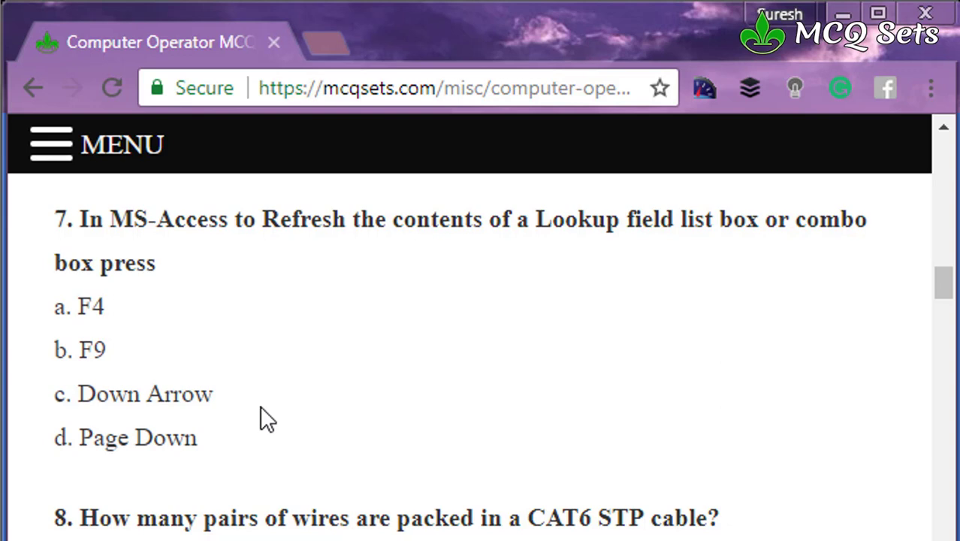
pyautogui.tripleClick(93, 349)
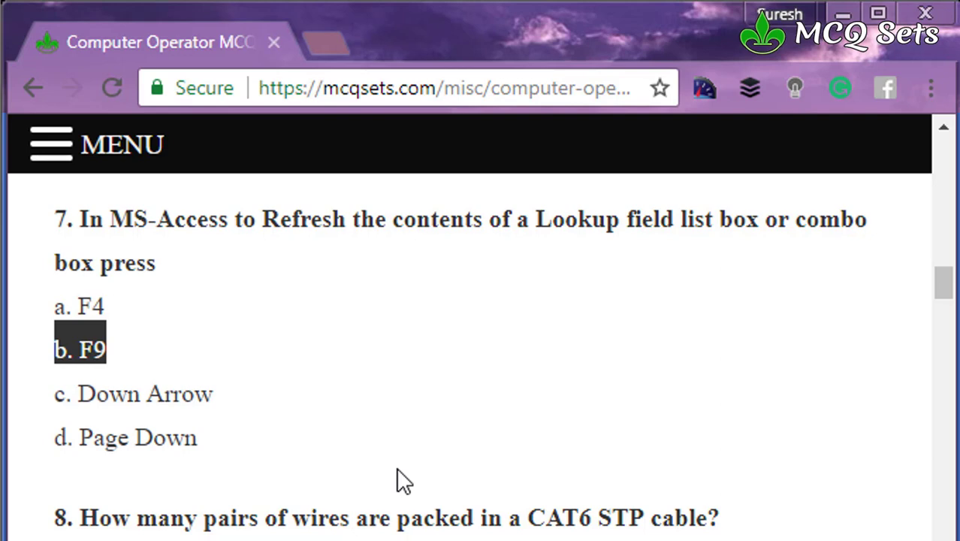
# Go to question 8 on the quiz page and search Google for "stp cat6 cable" in a new tab
pyautogui.scroll(-4, 398, 471)
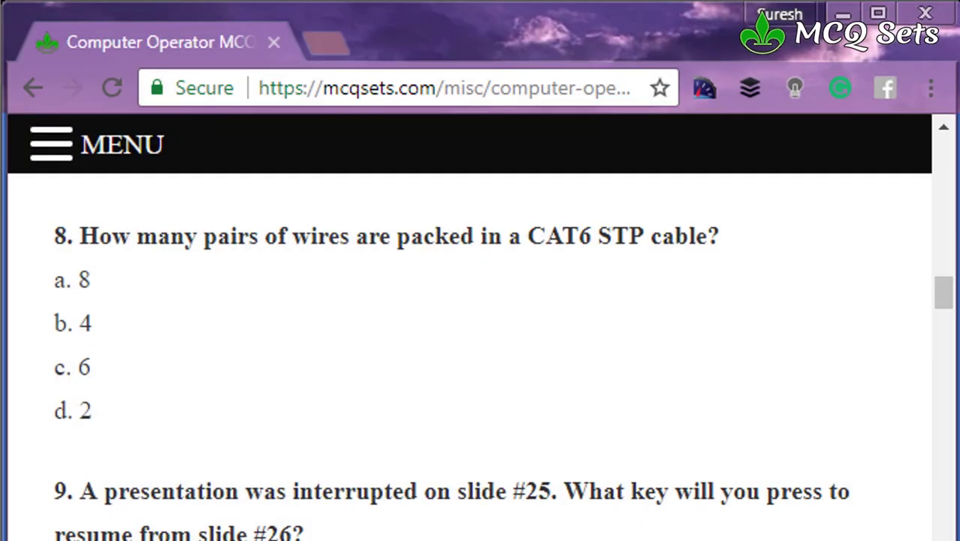
pyautogui.click(333, 36)
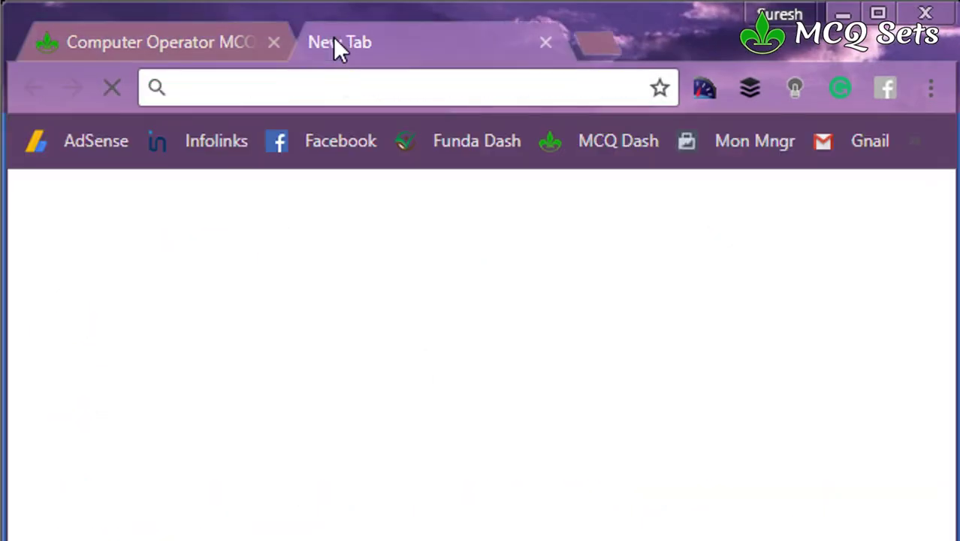
pyautogui.write('stp')
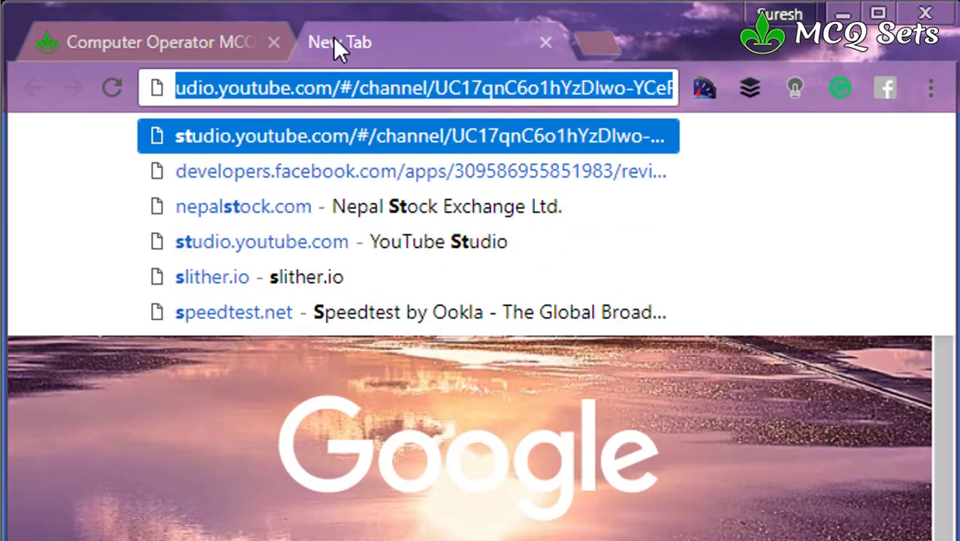
pyautogui.write(' cat6 cabl')
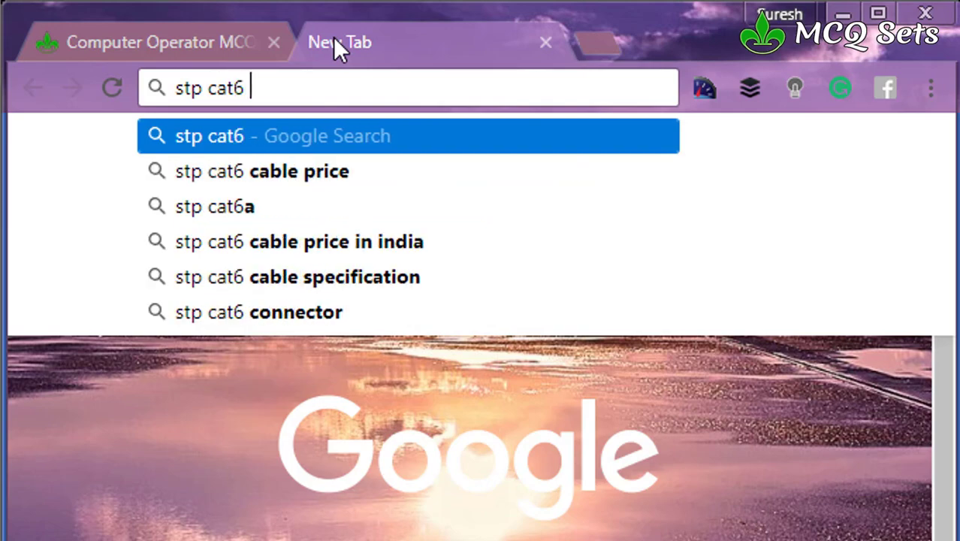
pyautogui.write('e')
pyautogui.press('Return')
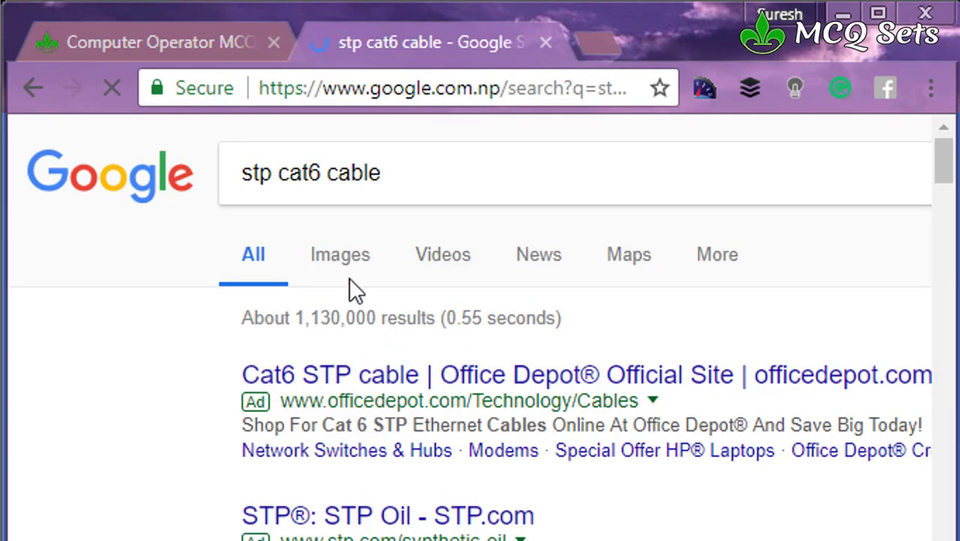
# Show the image results for the cable search and open the first picture, the blue shielded cable, in its own tab
pyautogui.click(340, 254)
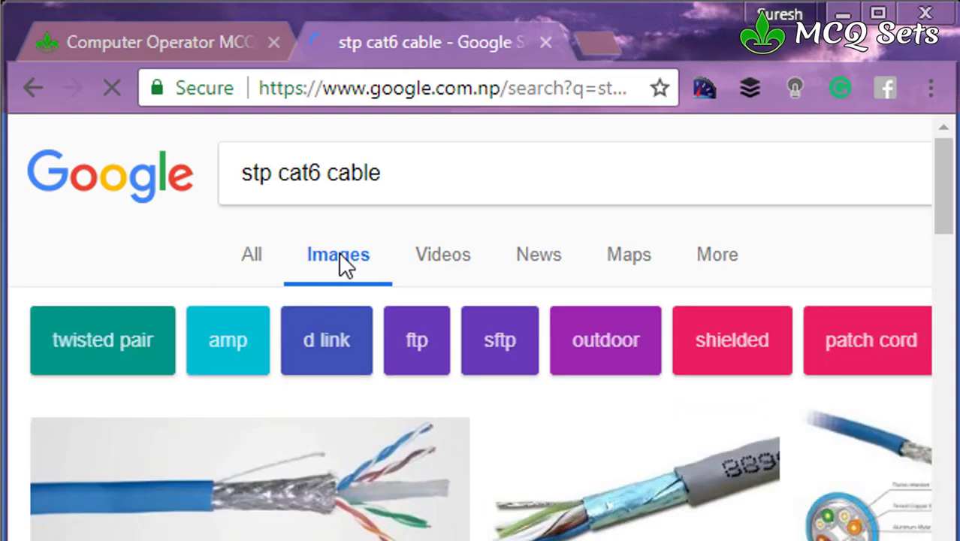
pyautogui.click(280, 467)
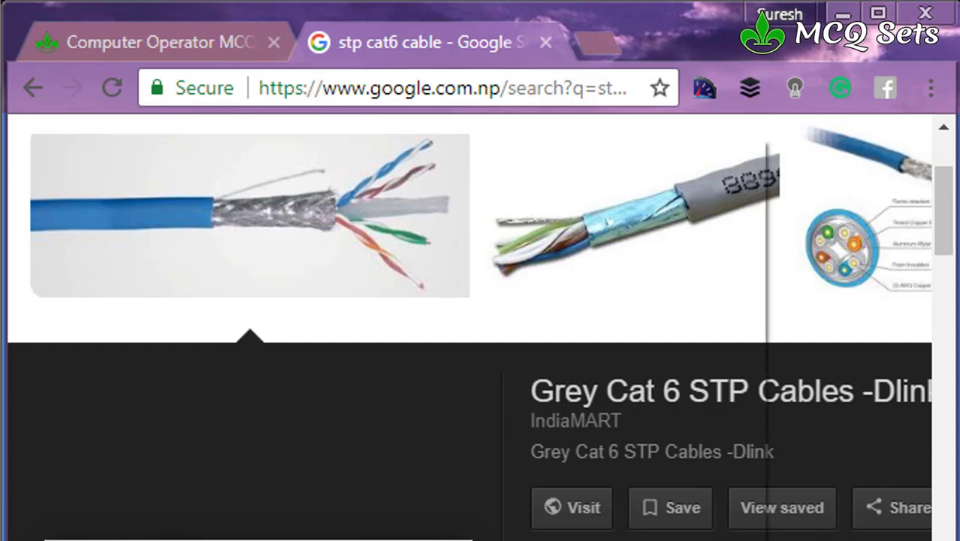
pyautogui.rightClick(335, 217)
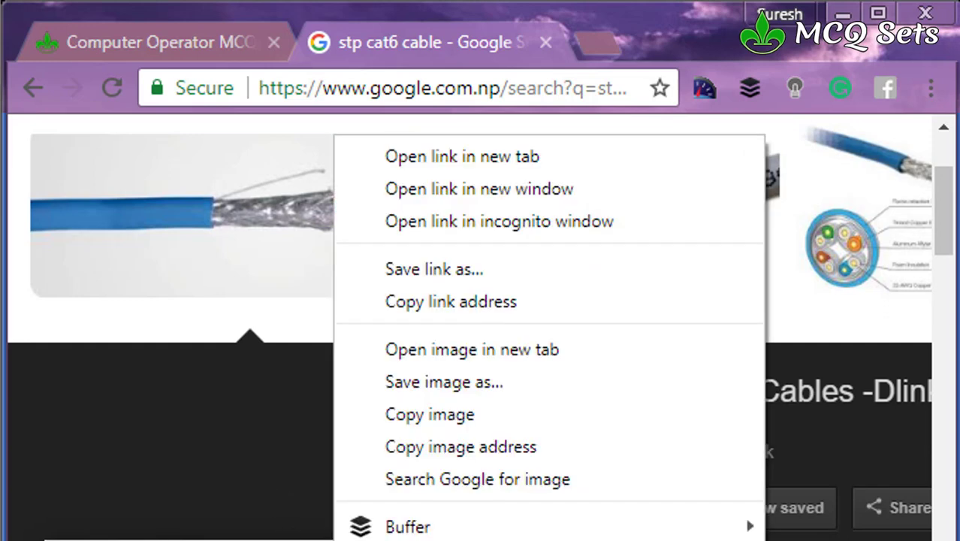
pyautogui.click(554, 350)
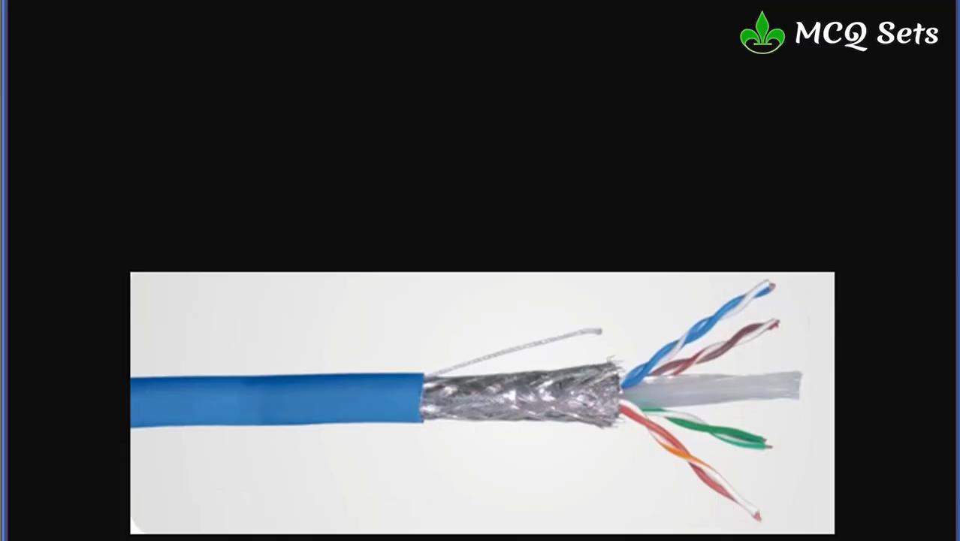